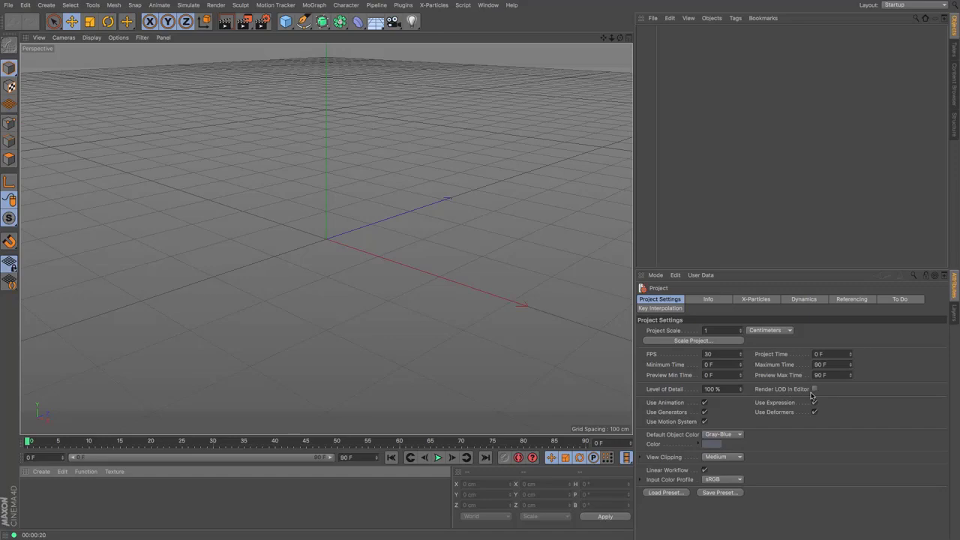
Set the project scale unit to Millimeters
{"action": "left_click", "coordinate": [776, 333]}
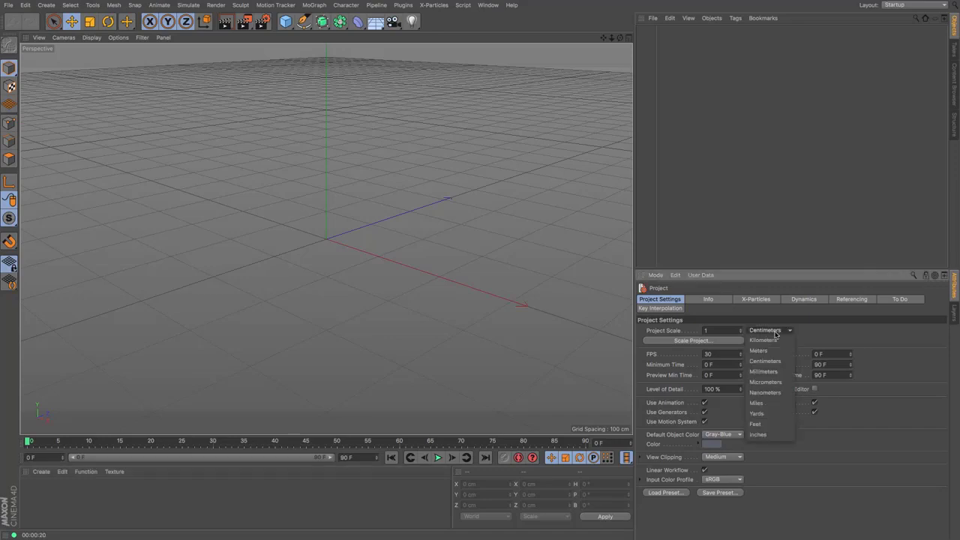
{"action": "left_click", "coordinate": [773, 369]}
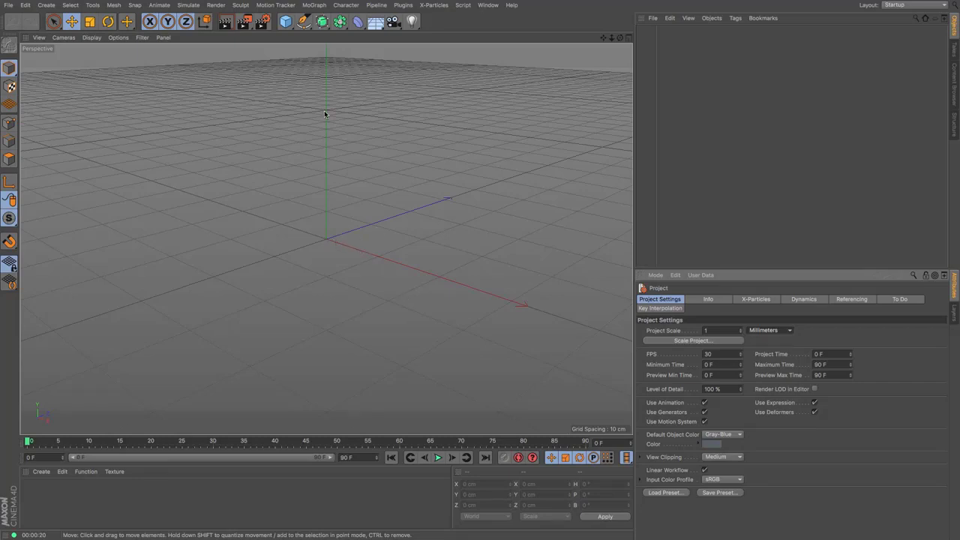
With the Pen in the front view, draw the profile's flat base from the origin, curving up to about X 3 cm, Y 1 cm
{"action": "left_click_drag", "start_coordinate": [304, 21], "coordinate": [337, 38]}
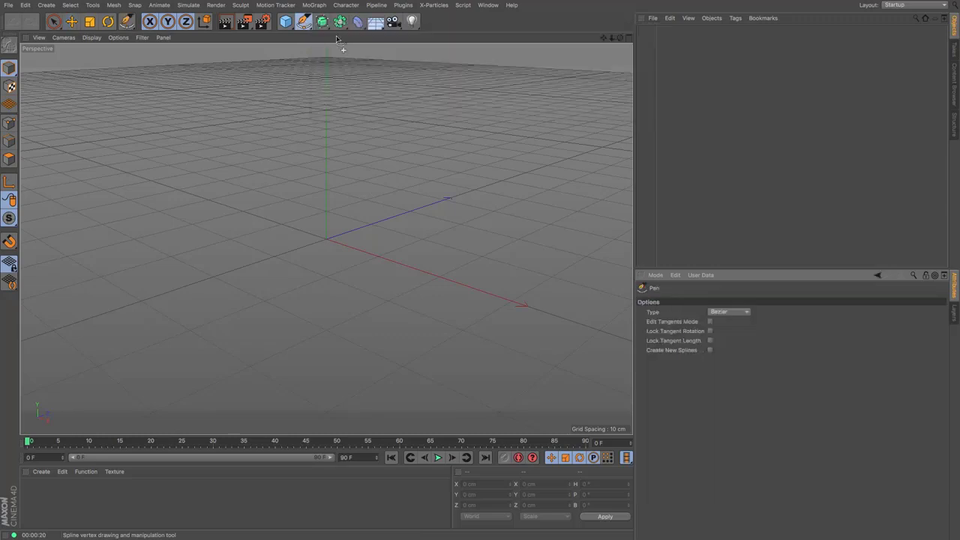
{"action": "key", "text": "F4"}
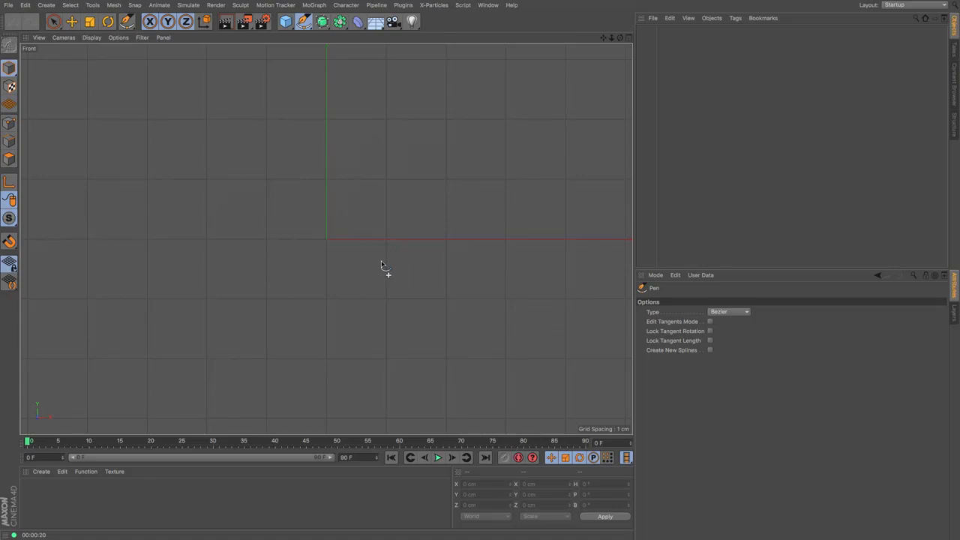
{"action": "scroll", "coordinate": [361, 234], "scroll_direction": "up", "scroll_amount": 5}
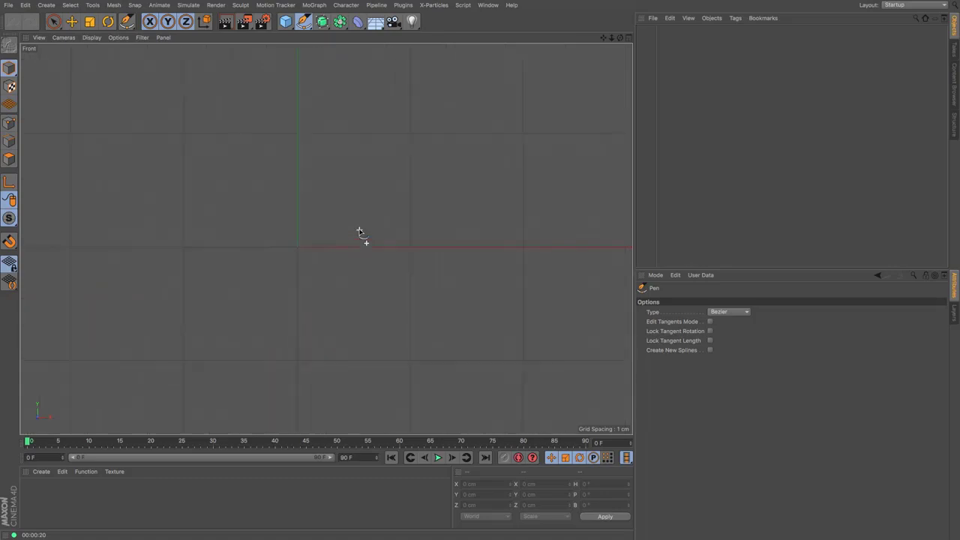
{"action": "scroll", "coordinate": [361, 234], "scroll_direction": "up", "scroll_amount": 1}
{"action": "left_click_drag", "start_coordinate": [604, 37], "coordinate": [705, 45]}
{"action": "left_click_drag", "start_coordinate": [609, 42], "coordinate": [327, 239]}
{"action": "left_click", "coordinate": [328, 287]}
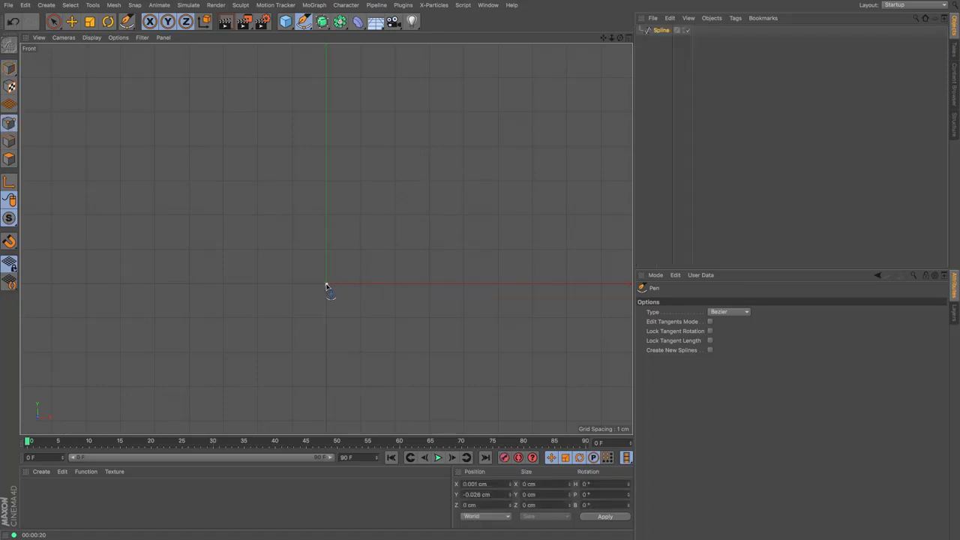
{"action": "left_click", "coordinate": [395, 286]}
{"action": "left_click_drag", "start_coordinate": [429, 251], "coordinate": [430, 221]}
Add a vertical side wall at X 3 cm and raise its end point to about Y 14 cm
{"action": "left_click_drag", "start_coordinate": [603, 38], "coordinate": [611, 84]}
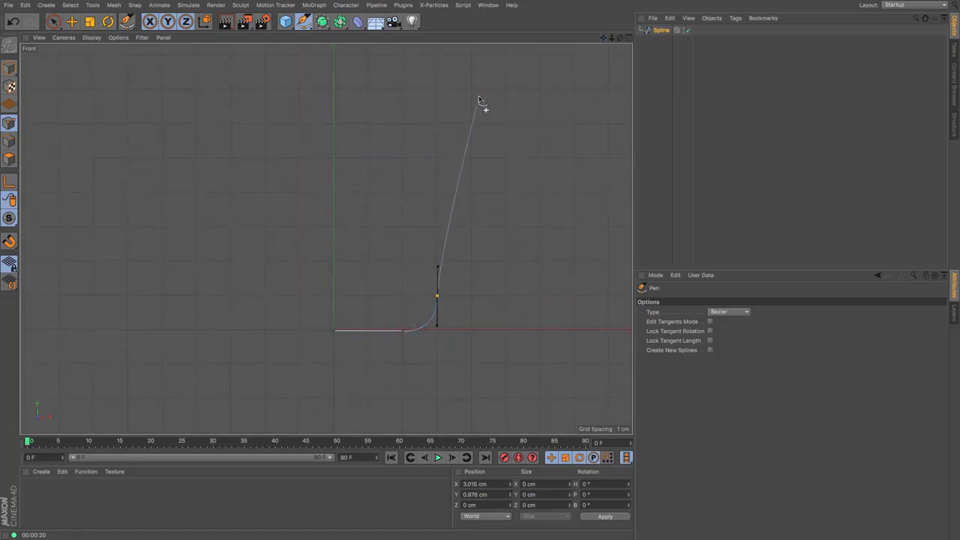
{"action": "left_click_drag", "start_coordinate": [603, 37], "coordinate": [588, 133]}
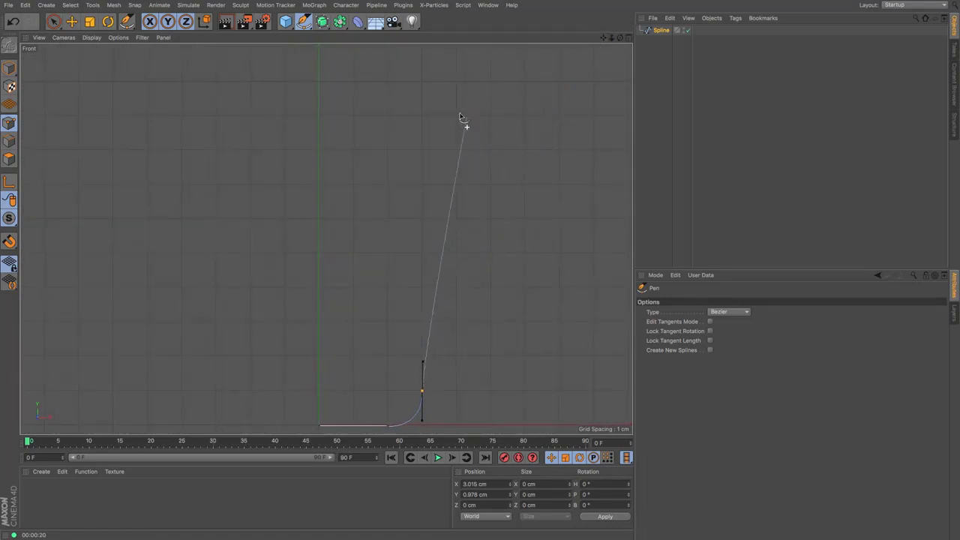
{"action": "left_click", "coordinate": [422, 85]}
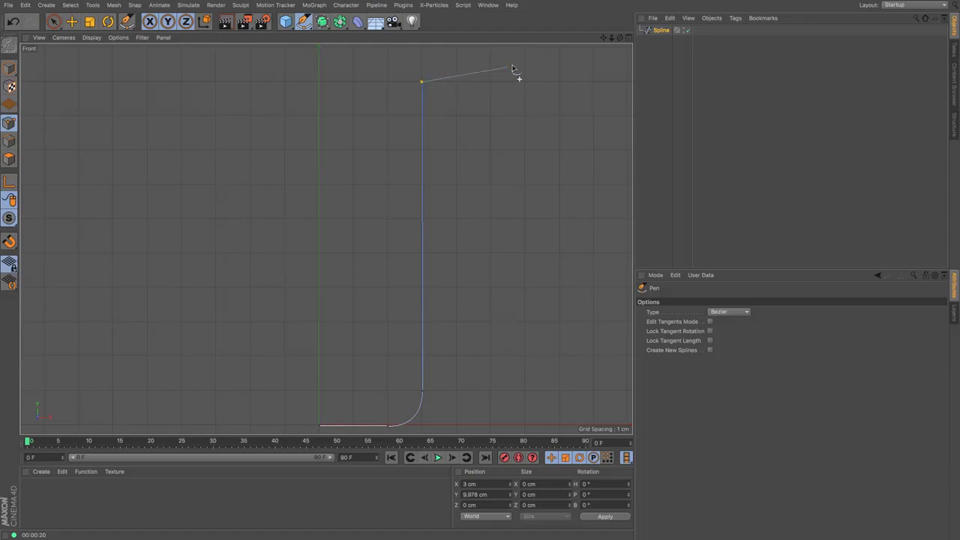
{"action": "scroll", "coordinate": [327, 238], "scroll_direction": "down", "scroll_amount": 5}
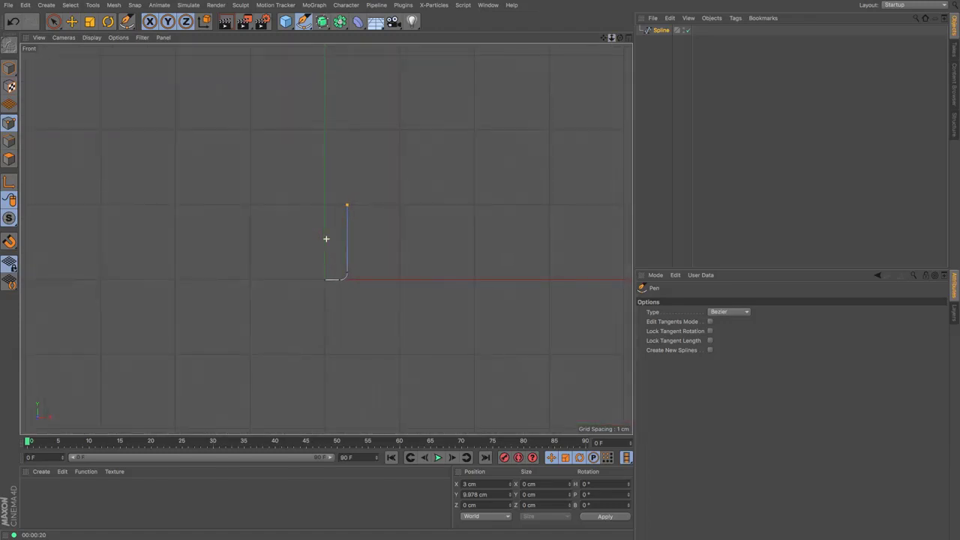
{"action": "scroll", "coordinate": [326, 239], "scroll_direction": "up", "scroll_amount": 1}
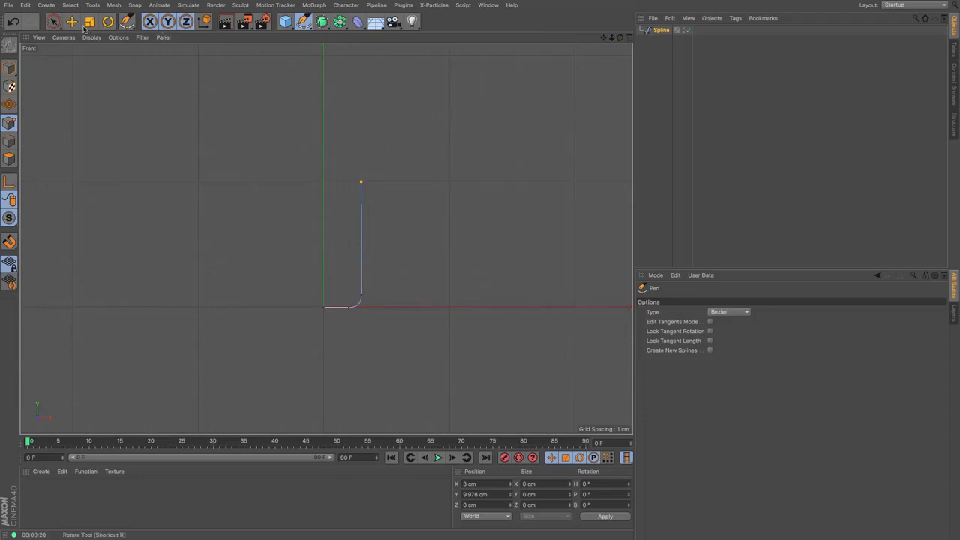
{"action": "key", "text": "e"}
{"action": "left_click_drag", "start_coordinate": [353, 94], "coordinate": [354, 43]}
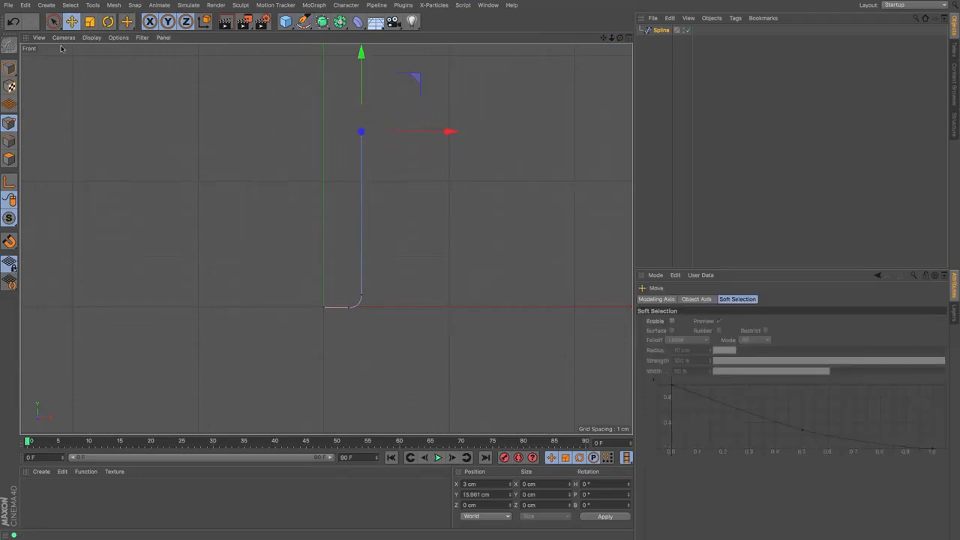
Continue the spline with an S-curved shoulder through about X 2, Y 16 cm and a vertical neck up to about X 1, Y 21 cm
{"action": "left_click_drag", "start_coordinate": [124, 25], "coordinate": [151, 43]}
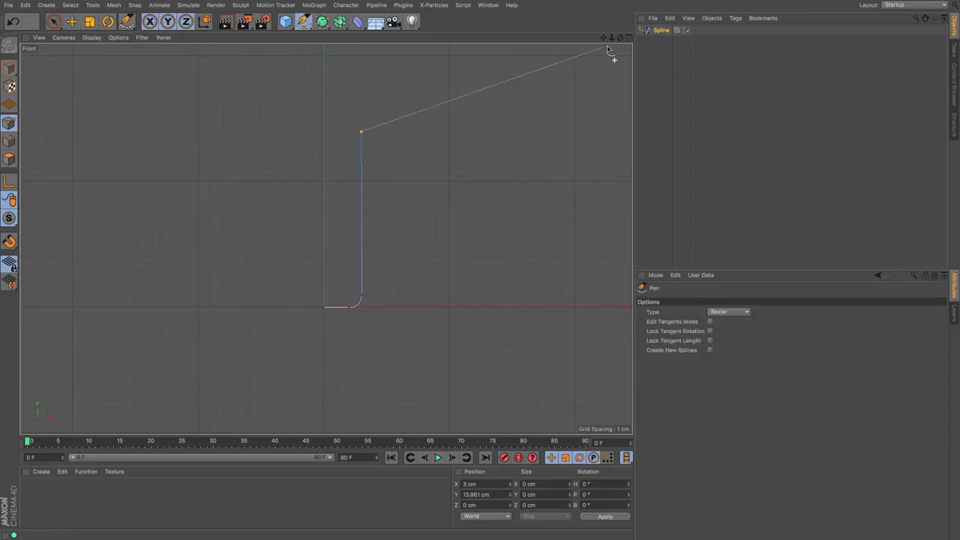
{"action": "left_click_drag", "start_coordinate": [604, 38], "coordinate": [609, 96]}
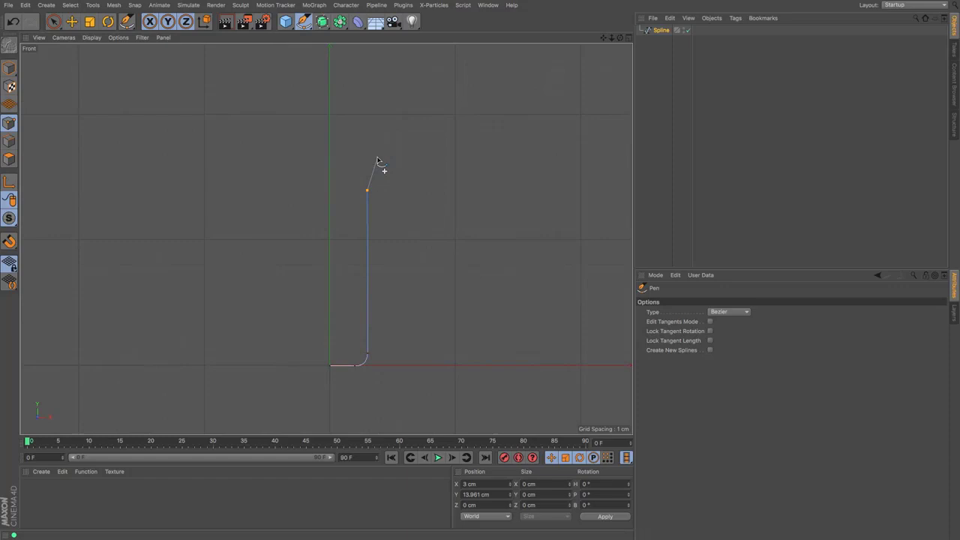
{"action": "scroll", "coordinate": [378, 159], "scroll_direction": "up", "scroll_amount": 3}
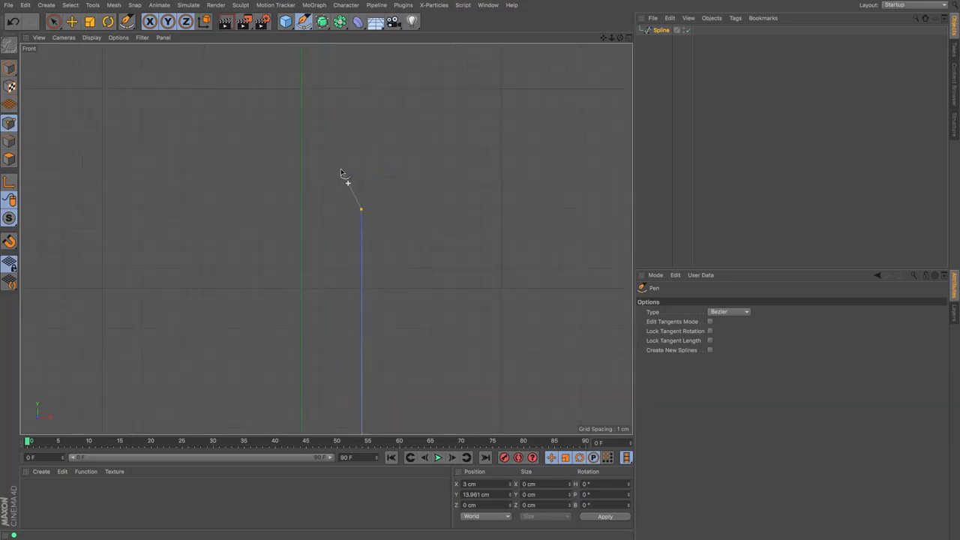
{"action": "left_click_drag", "start_coordinate": [342, 169], "coordinate": [326, 159]}
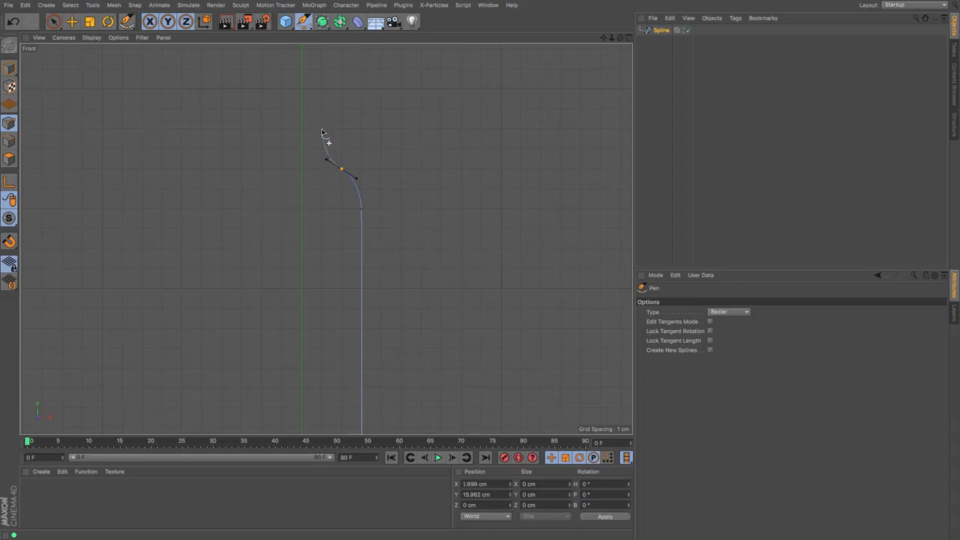
{"action": "left_click", "coordinate": [322, 129]}
{"action": "left_click", "coordinate": [322, 71]}
Draw the protruding rounded lip above the neck, ending inward at about X 0.8 cm, Y 22 cm
{"action": "scroll", "coordinate": [322, 69], "scroll_direction": "up", "scroll_amount": 10}
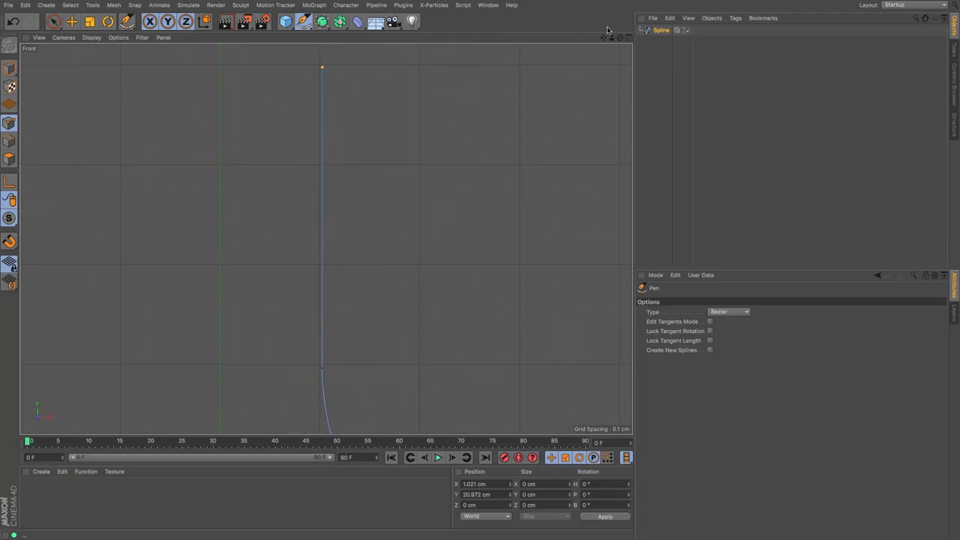
{"action": "left_click_drag", "start_coordinate": [604, 37], "coordinate": [634, 133]}
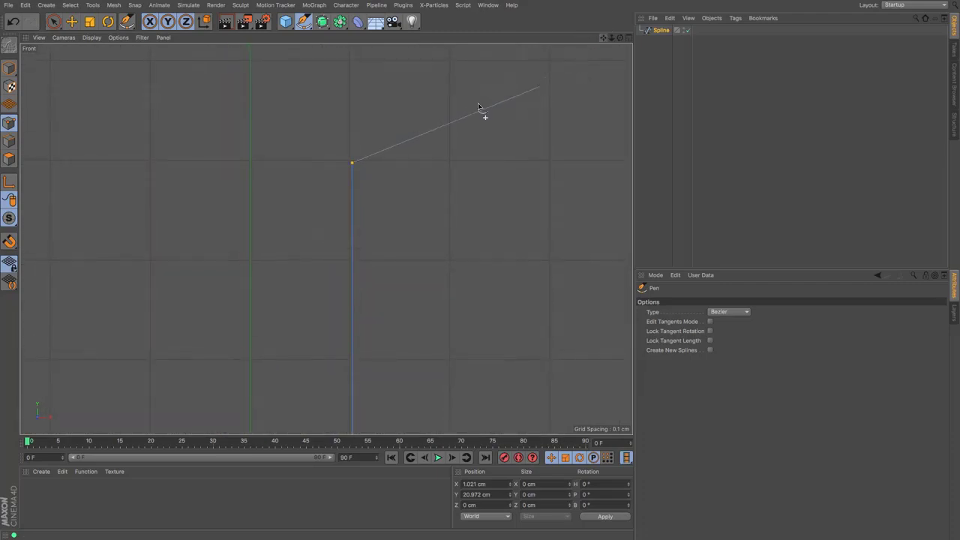
{"action": "left_click", "coordinate": [370, 150]}
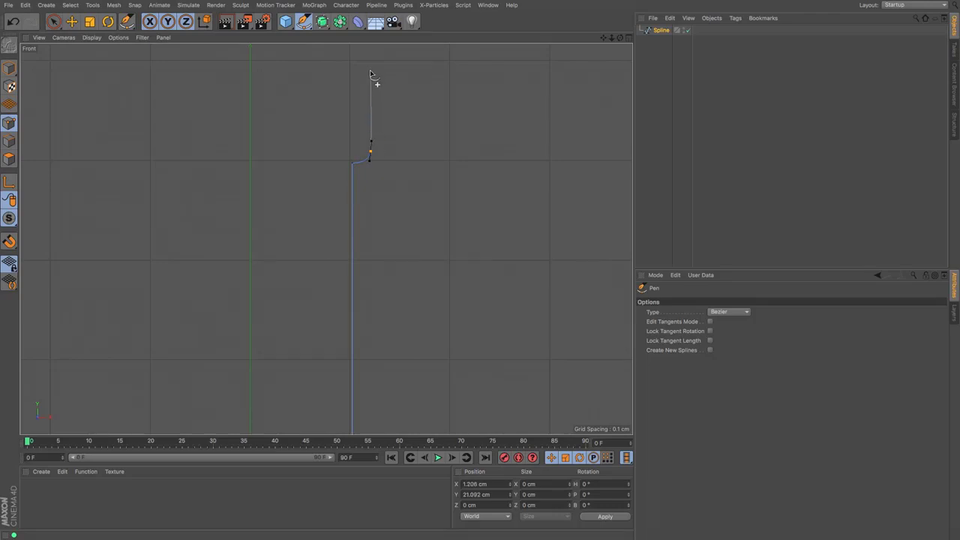
{"action": "left_click", "coordinate": [369, 72]}
{"action": "left_click_drag", "start_coordinate": [351, 63], "coordinate": [350, 62]}
{"action": "left_click", "coordinate": [329, 62]}
Check the whole bottle profile and duplicate its spline
{"action": "scroll", "coordinate": [327, 238], "scroll_direction": "down", "scroll_amount": 10}
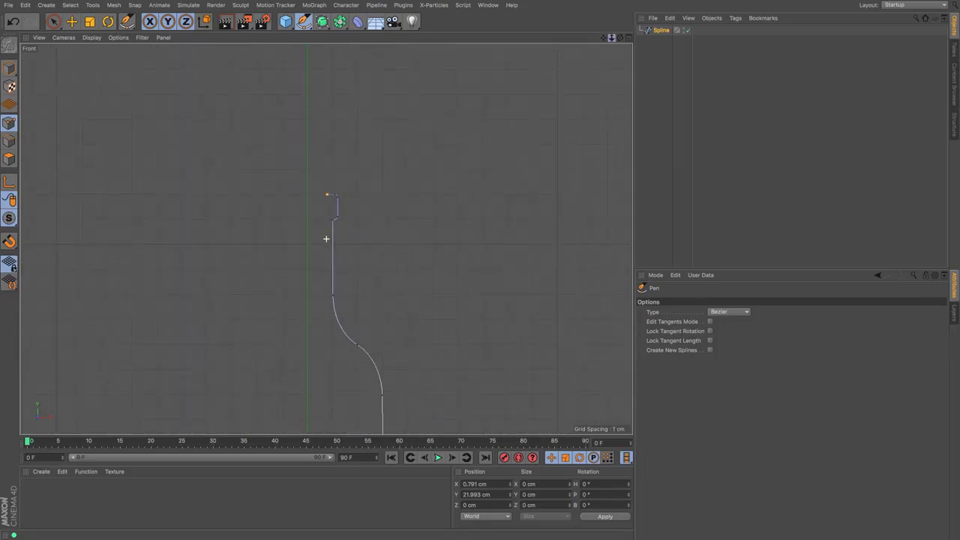
{"action": "left_click_drag", "start_coordinate": [603, 38], "coordinate": [327, 238]}
{"action": "scroll", "coordinate": [326, 239], "scroll_direction": "down", "scroll_amount": 10}
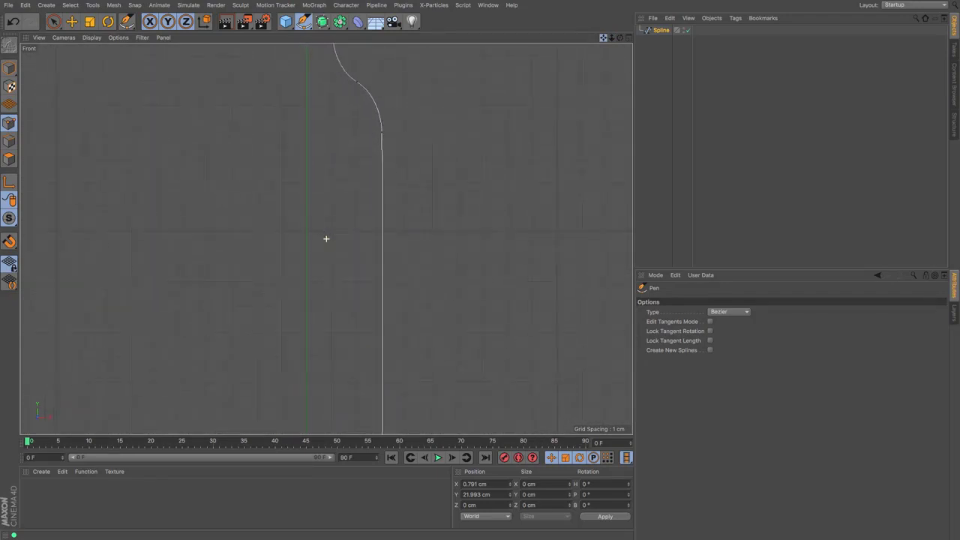
{"action": "scroll", "coordinate": [327, 239], "scroll_direction": "up", "scroll_amount": 10}
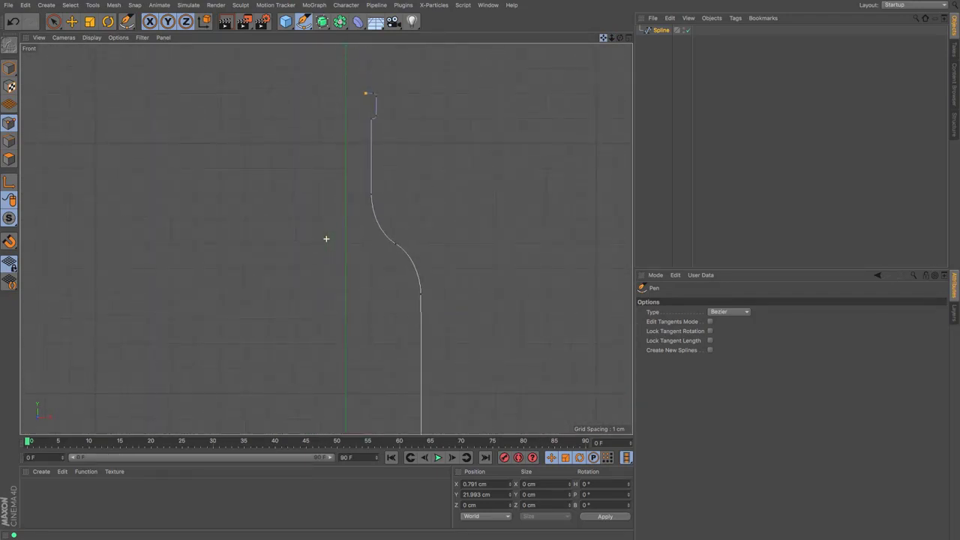
{"action": "scroll", "coordinate": [327, 238], "scroll_direction": "down", "scroll_amount": 5}
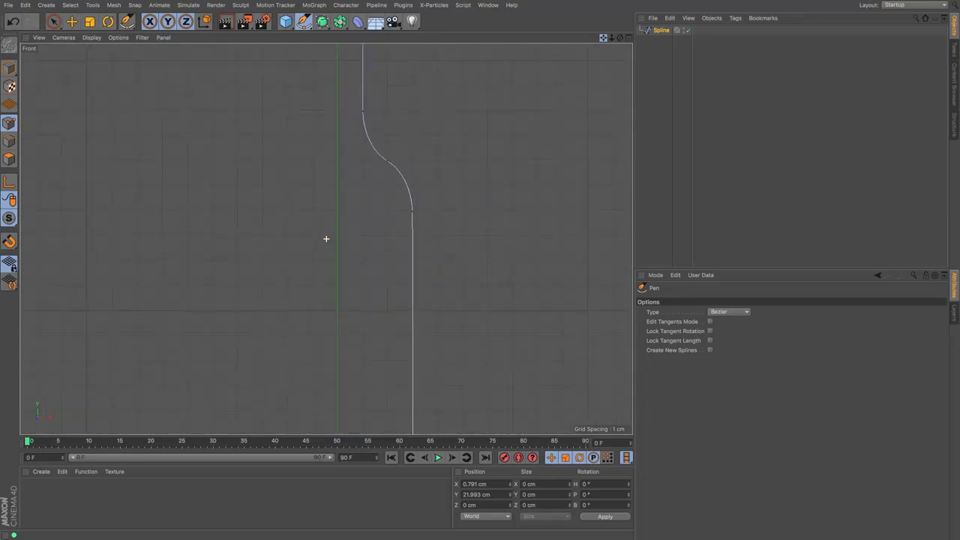
{"action": "scroll", "coordinate": [326, 239], "scroll_direction": "down", "scroll_amount": 3}
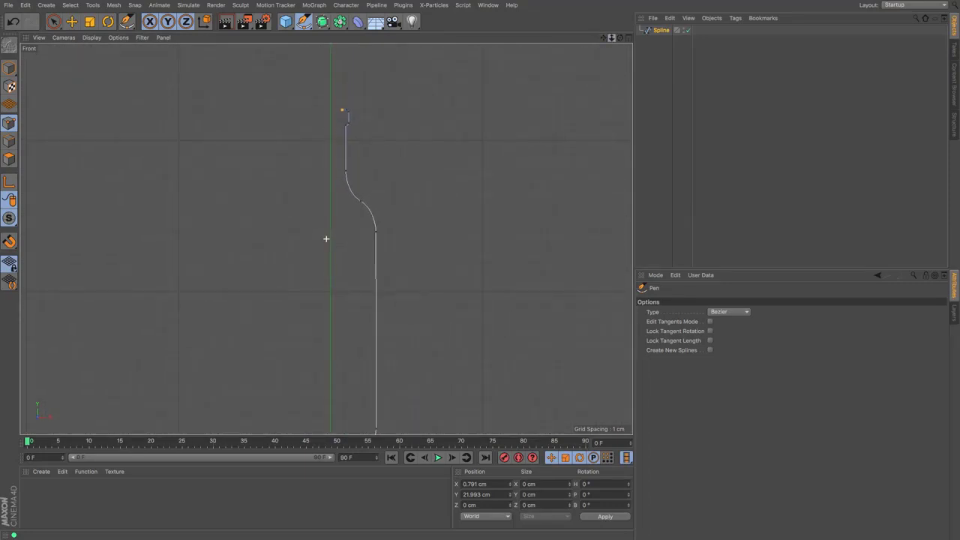
{"action": "left_click_drag", "start_coordinate": [604, 40], "coordinate": [601, 3]}
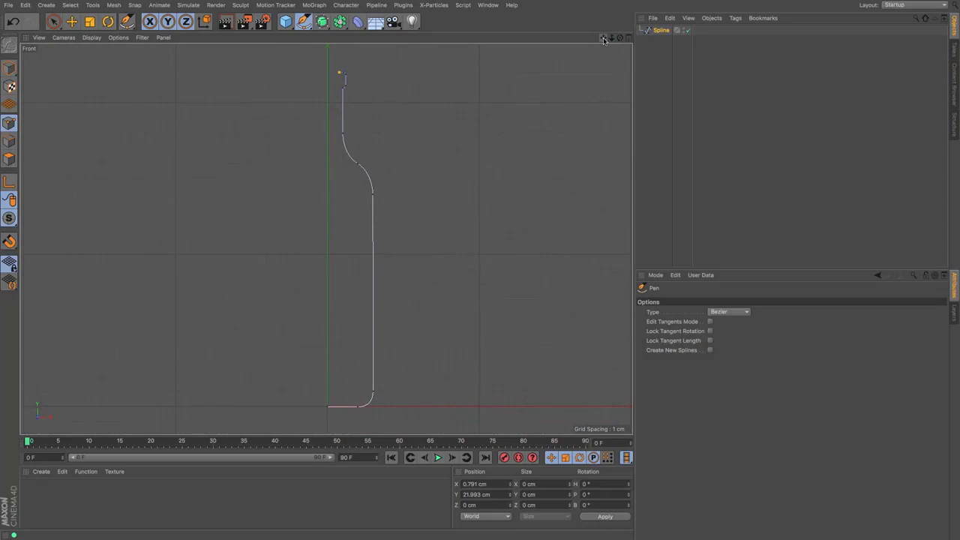
{"action": "left_click", "coordinate": [660, 31]}
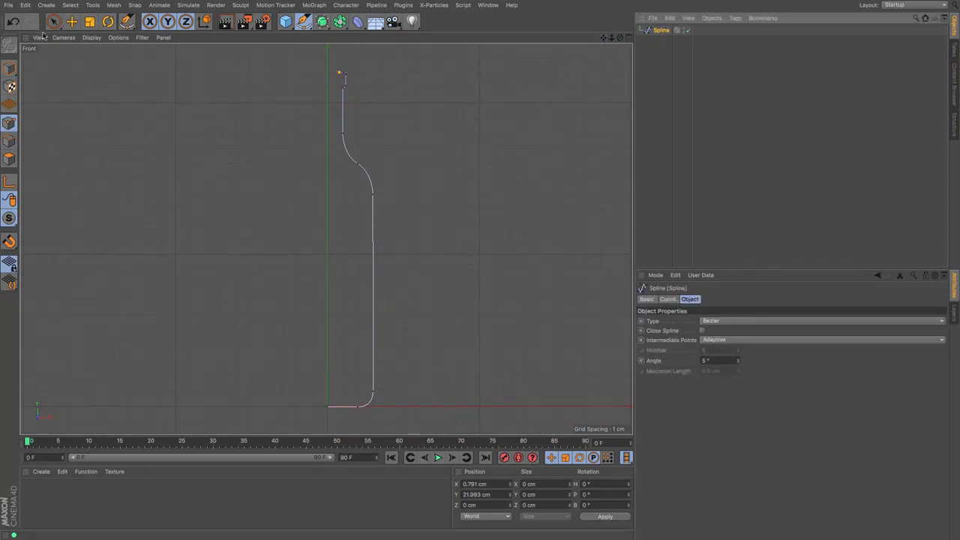
{"action": "left_click", "coordinate": [71, 21]}
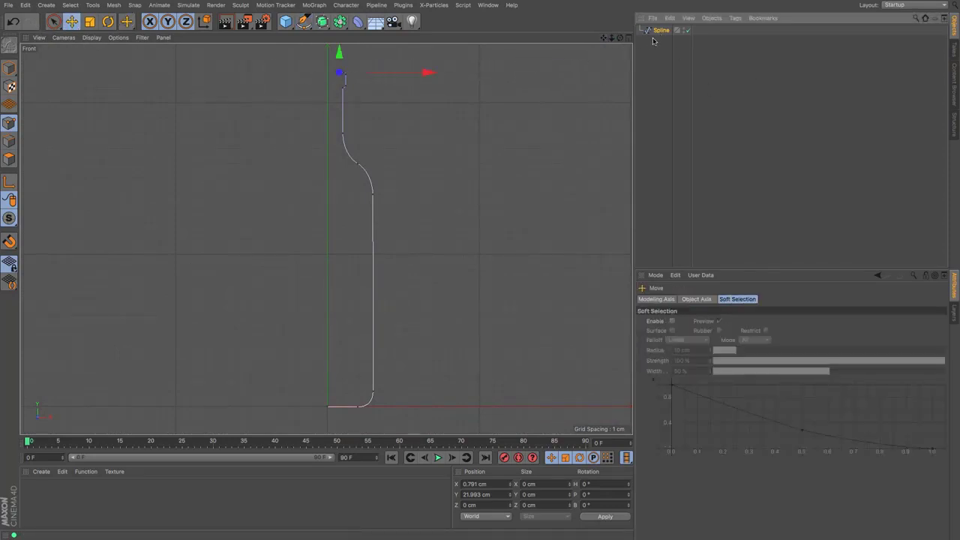
{"action": "key", "text": "ctrl+c"}
{"action": "key", "text": "ctrl+v"}
Scale the copied spline down uniformly to about 2.9 by 21.2 cm and move it up to about Y 0.4 cm
{"action": "left_click", "coordinate": [89, 22]}
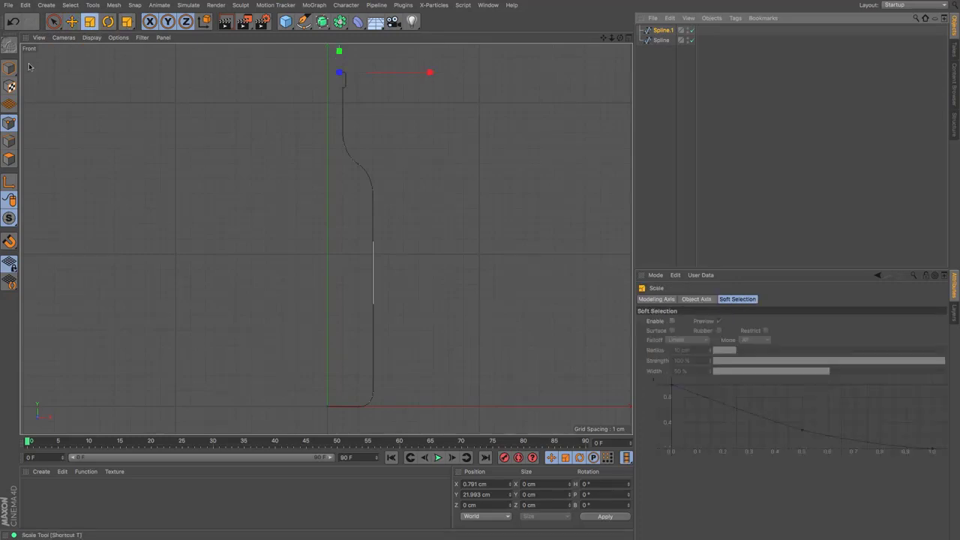
{"action": "left_click", "coordinate": [9, 69]}
{"action": "left_click_drag", "start_coordinate": [460, 102], "coordinate": [445, 106]}
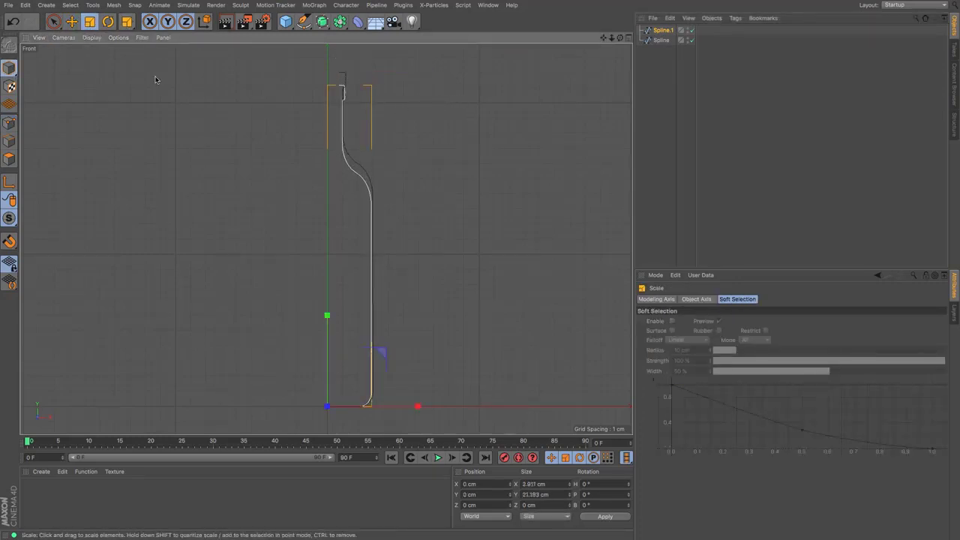
{"action": "left_click", "coordinate": [73, 22]}
{"action": "left_click_drag", "start_coordinate": [327, 323], "coordinate": [329, 313]}
Scale the copied spline along X to about 92%, making it about 2.7 cm wide
{"action": "key", "text": "t"}
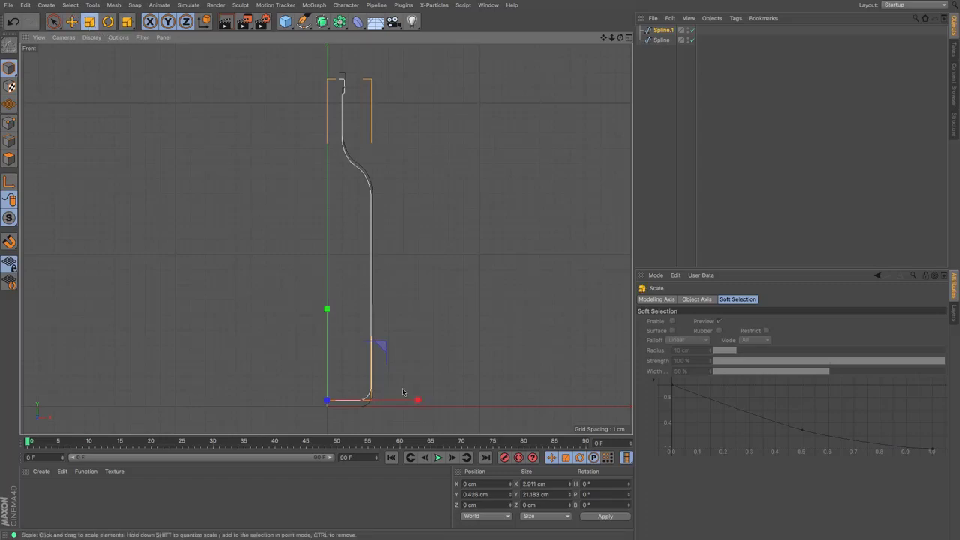
{"action": "left_click_drag", "start_coordinate": [422, 402], "coordinate": [410, 404]}
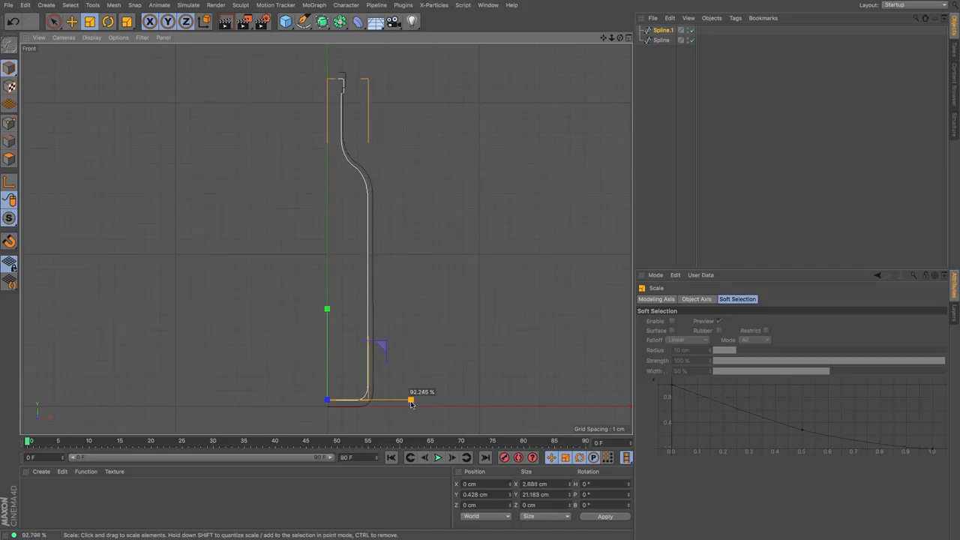
{"action": "left_click_drag", "start_coordinate": [411, 404], "coordinate": [411, 403]}
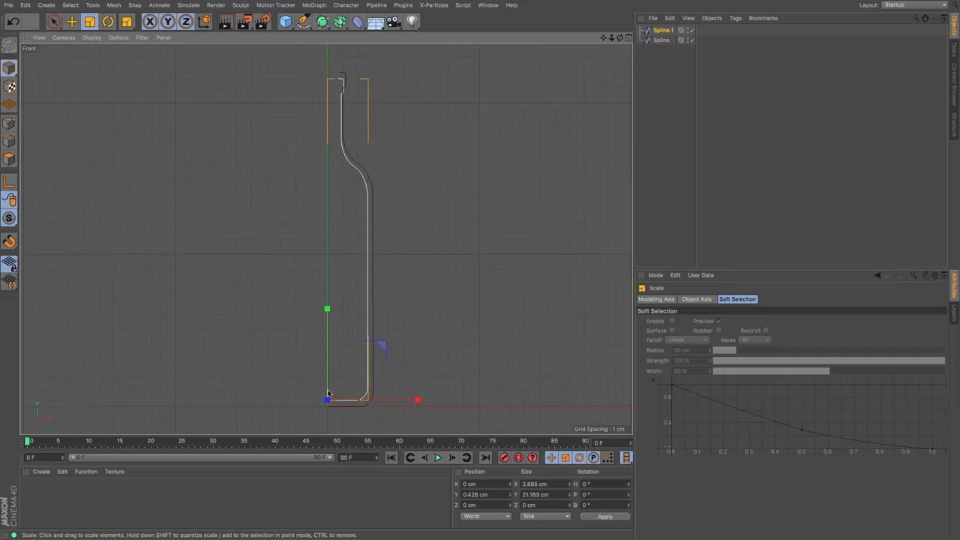
Delete the lip points above the neck from the smaller copied spline
{"action": "left_click_drag", "start_coordinate": [604, 37], "coordinate": [610, 113]}
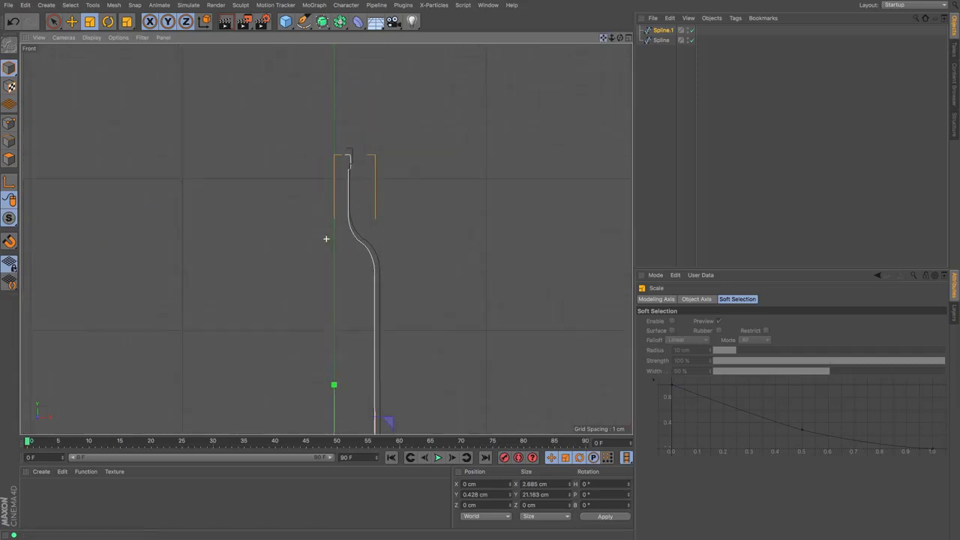
{"action": "left_click_drag", "start_coordinate": [326, 239], "coordinate": [329, 272]}
{"action": "left_click", "coordinate": [661, 30]}
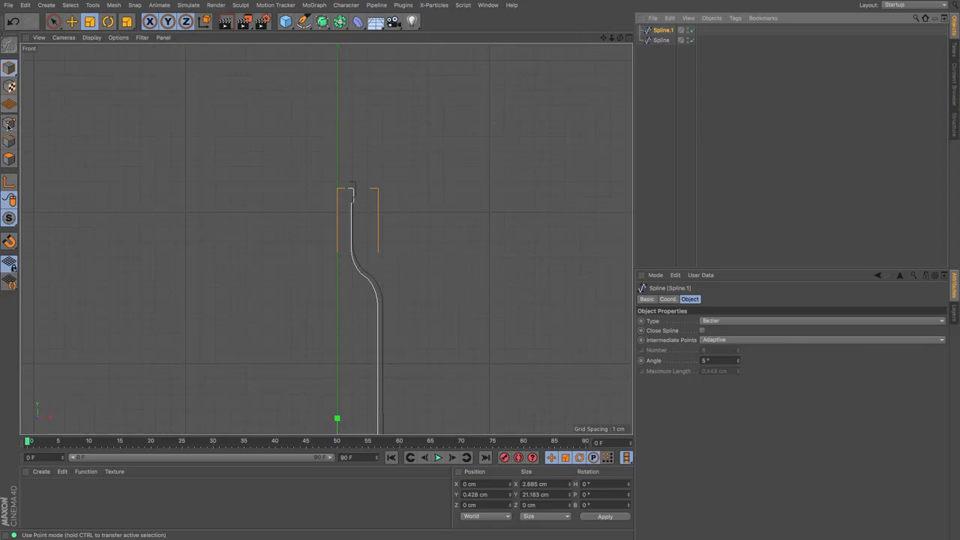
{"action": "left_click", "coordinate": [8, 124]}
{"action": "left_click", "coordinate": [53, 22]}
{"action": "scroll", "coordinate": [298, 249], "scroll_direction": "up", "scroll_amount": 5}
{"action": "left_click", "coordinate": [525, 143]}
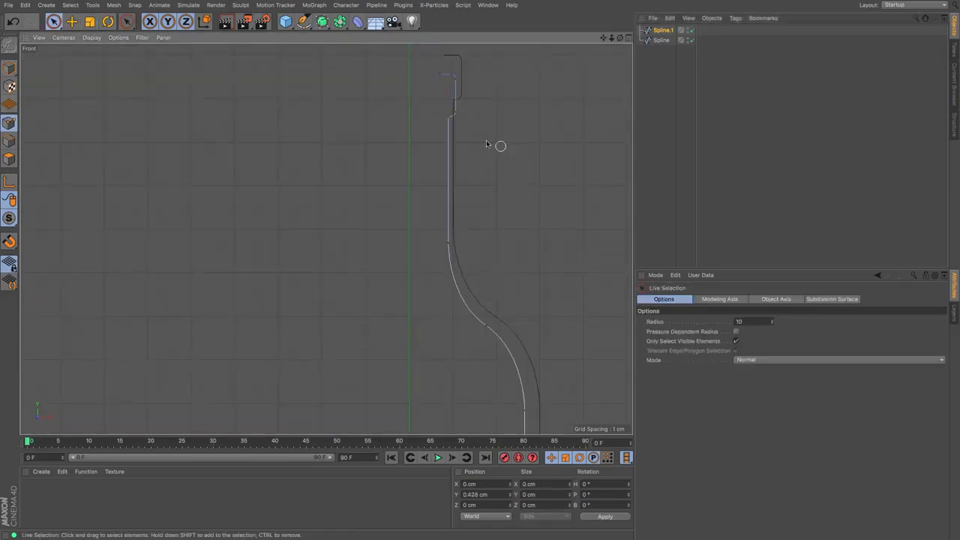
{"action": "left_click_drag", "start_coordinate": [446, 79], "coordinate": [452, 78]}
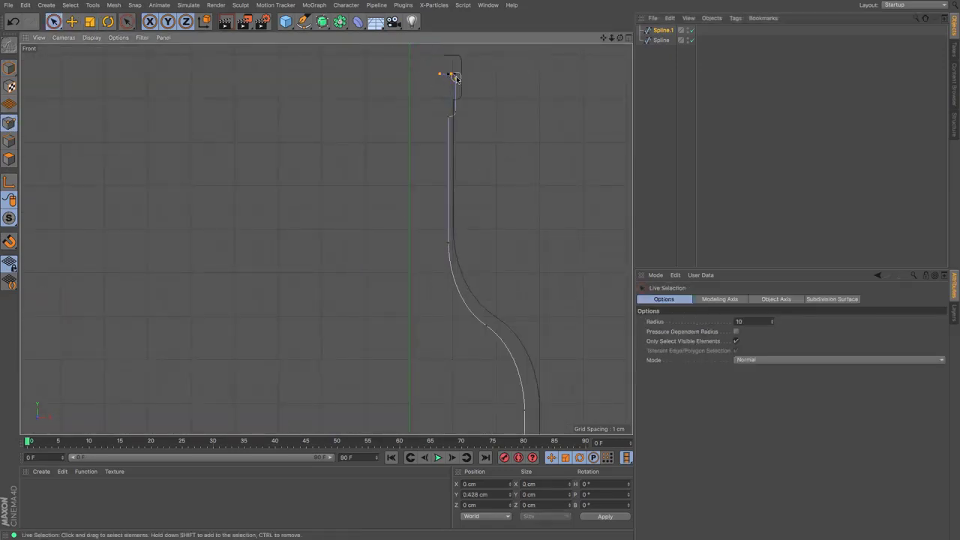
{"action": "left_click_drag", "start_coordinate": [458, 113], "coordinate": [456, 111]}
{"action": "key", "text": "Delete"}
Move the inner spline's two neck points inward to about X 0.75 cm and raise its top end to about Y 22 cm
{"action": "mouse_move", "coordinate": [451, 248]}
{"action": "left_mouse_down"}
{"action": "mouse_move", "coordinate": [448, 261]}
{"action": "mouse_move", "coordinate": [455, 162]}
{"action": "left_mouse_up"}
{"action": "left_click", "coordinate": [449, 116], "text": "shift"}
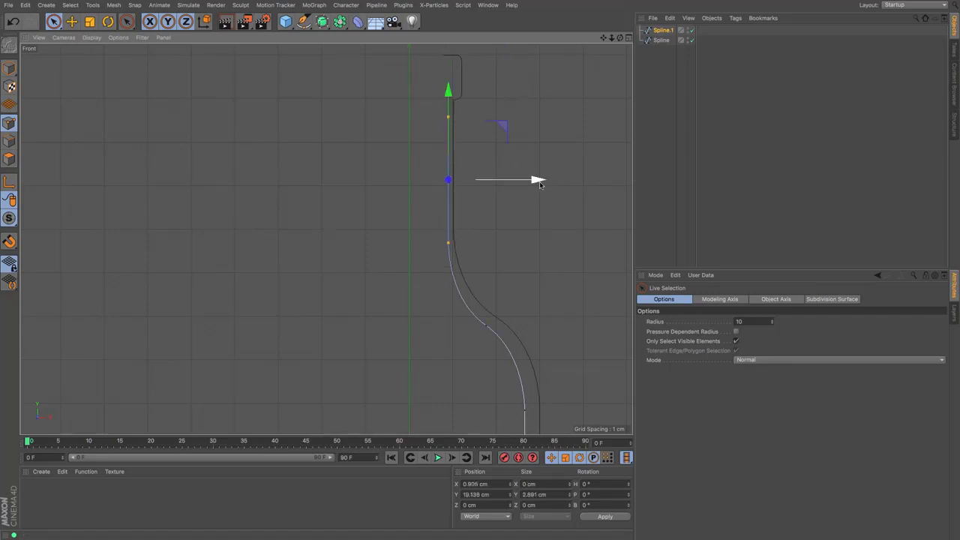
{"action": "left_click_drag", "start_coordinate": [533, 181], "coordinate": [533, 183]}
{"action": "left_click", "coordinate": [537, 103]}
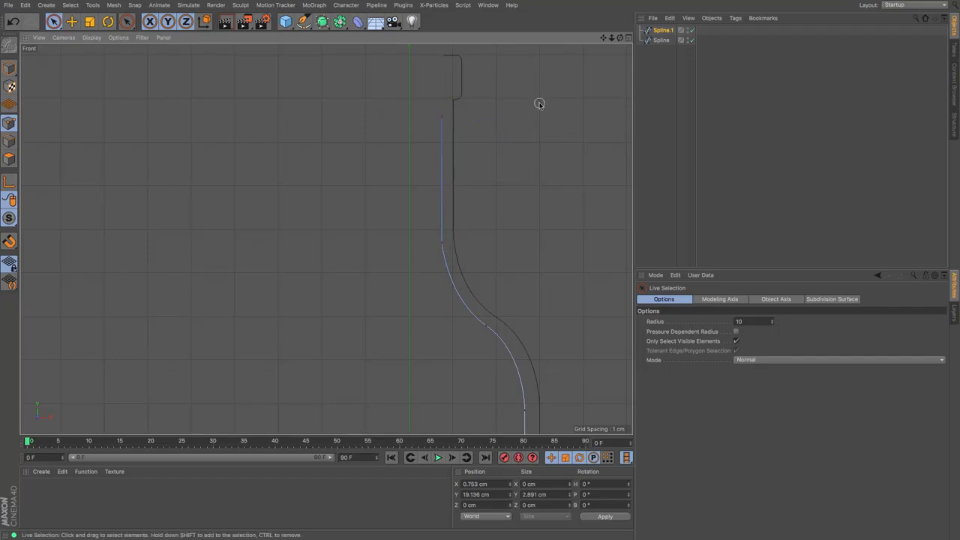
{"action": "left_click", "coordinate": [442, 117]}
{"action": "left_click_drag", "start_coordinate": [442, 118], "coordinate": [441, 60]}
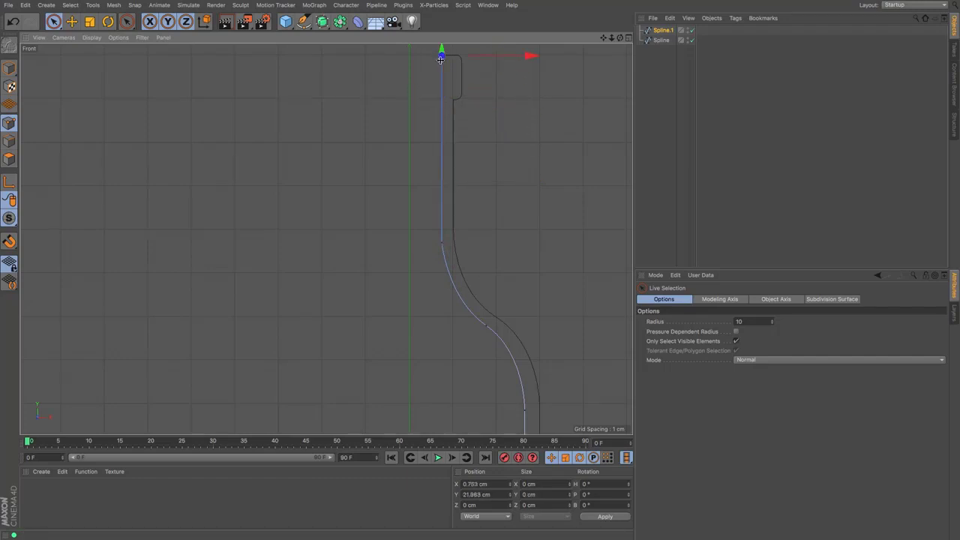
Merge the outer and inner splines into one object with Connect Objects + Delete
{"action": "left_click", "coordinate": [662, 30]}
{"action": "right_click", "coordinate": [662, 31]}
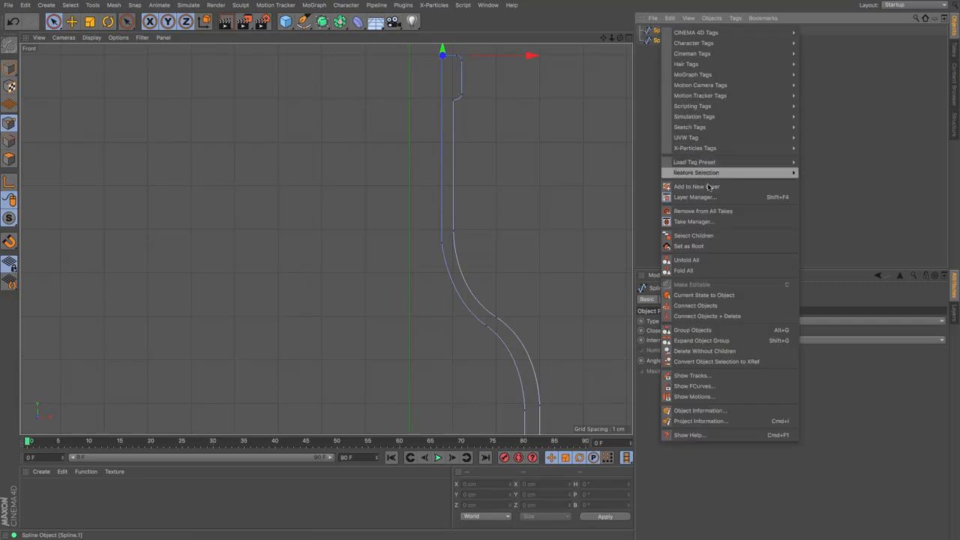
{"action": "left_click", "coordinate": [717, 317]}
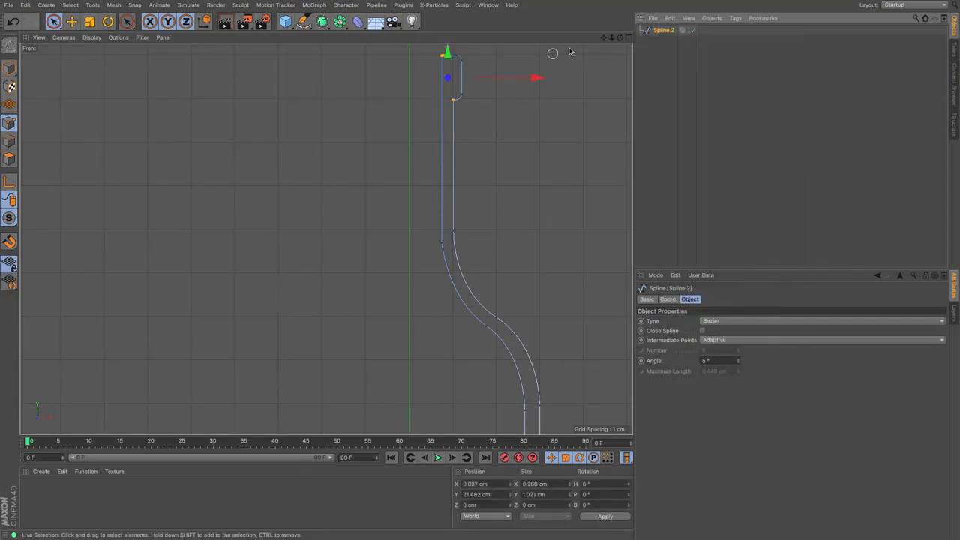
Bring the lip's inner end onto the inner wall's top point at about X 0.75 cm and join the two segments there
{"action": "scroll", "coordinate": [526, 86], "scroll_direction": "up", "scroll_amount": 5}
{"action": "scroll", "coordinate": [342, 140], "scroll_direction": "up", "scroll_amount": 3}
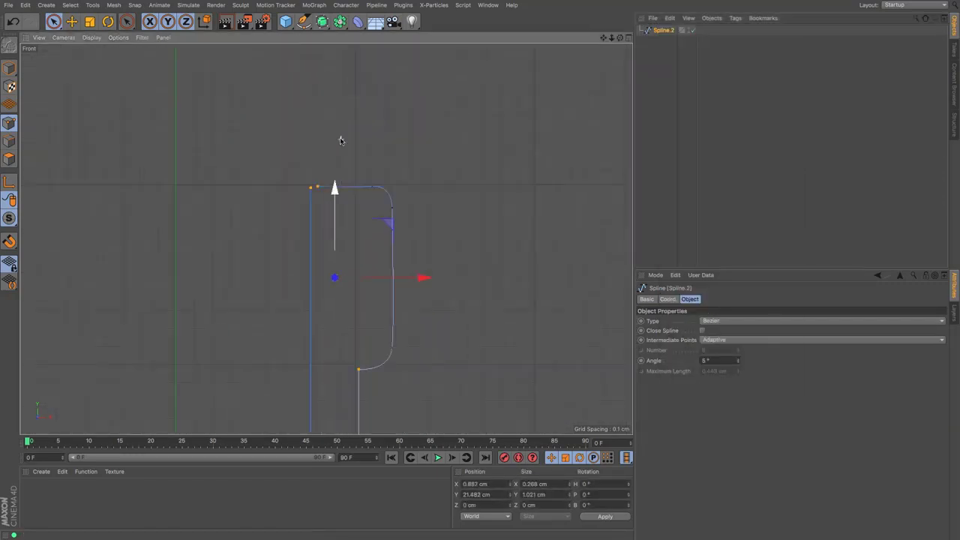
{"action": "left_click", "coordinate": [294, 181]}
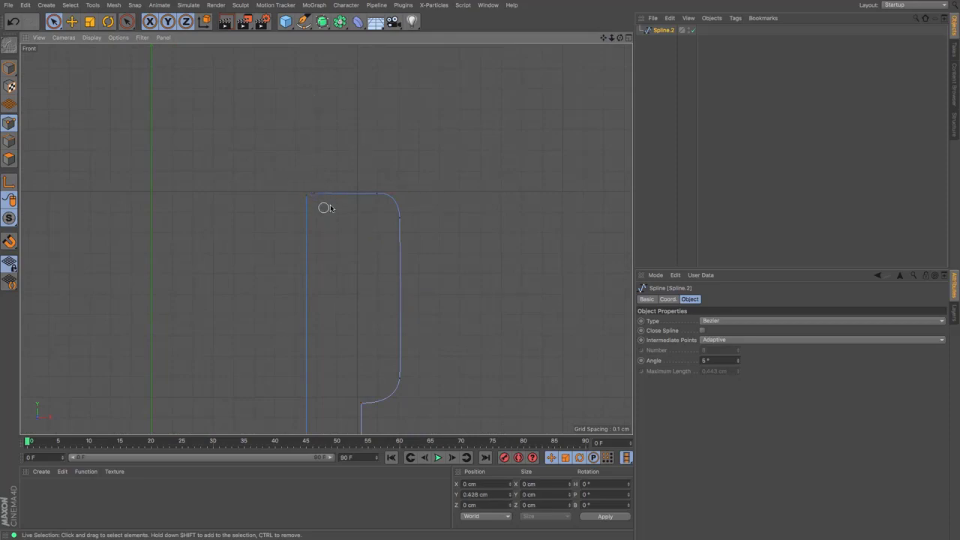
{"action": "left_click_drag", "start_coordinate": [401, 193], "coordinate": [392, 194]}
{"action": "left_click", "coordinate": [333, 207]}
{"action": "left_click", "coordinate": [306, 193]}
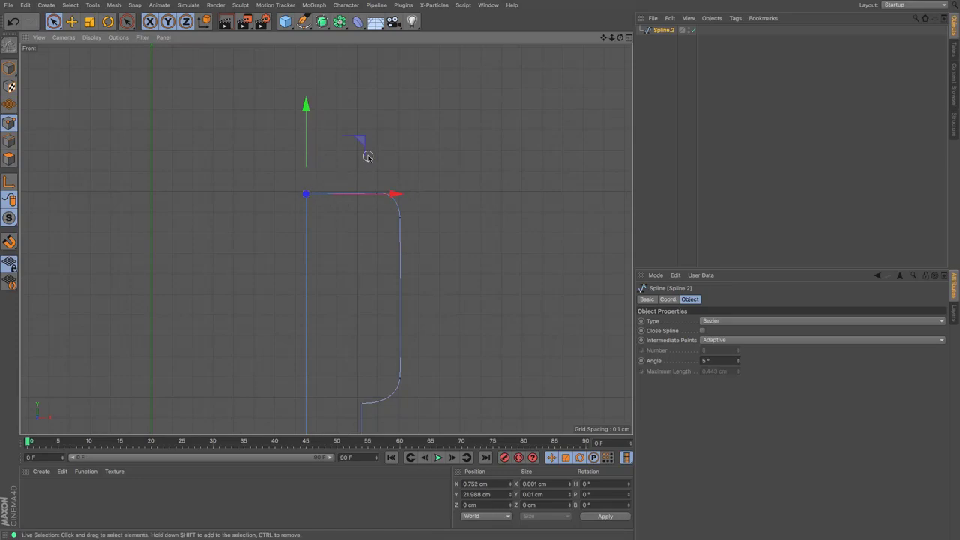
{"action": "right_click", "coordinate": [409, 148]}
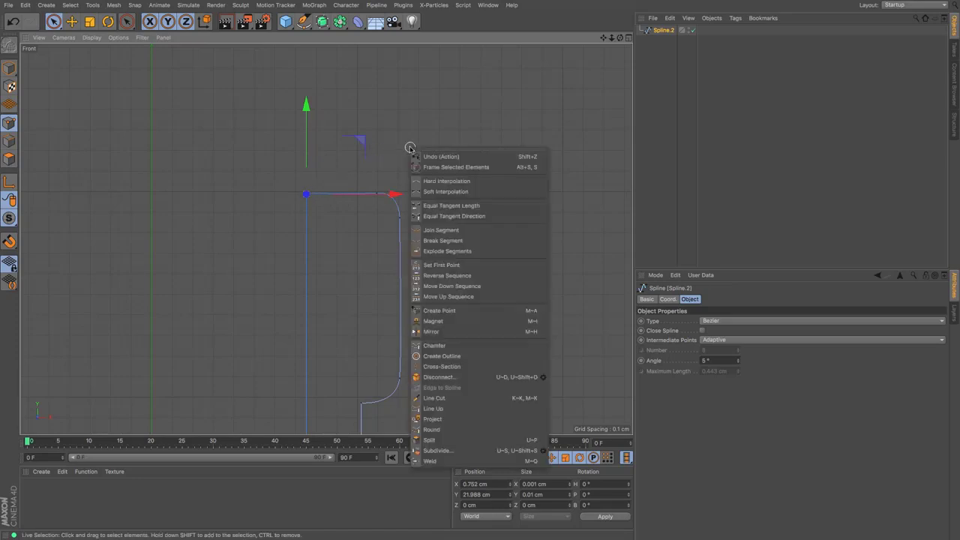
{"action": "left_click", "coordinate": [442, 240]}
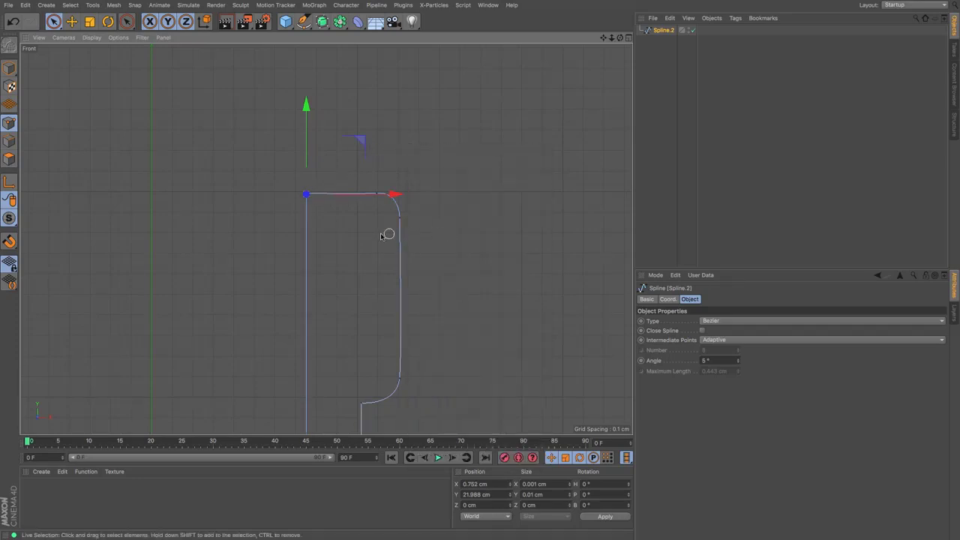
{"action": "left_click", "coordinate": [307, 197]}
Level the two points along the lip's top edge by scaling their Y size to 0
{"action": "mouse_move", "coordinate": [333, 210]}
{"action": "left_mouse_down"}
{"action": "mouse_move", "coordinate": [372, 205]}
{"action": "mouse_move", "coordinate": [297, 194]}
{"action": "left_mouse_up"}
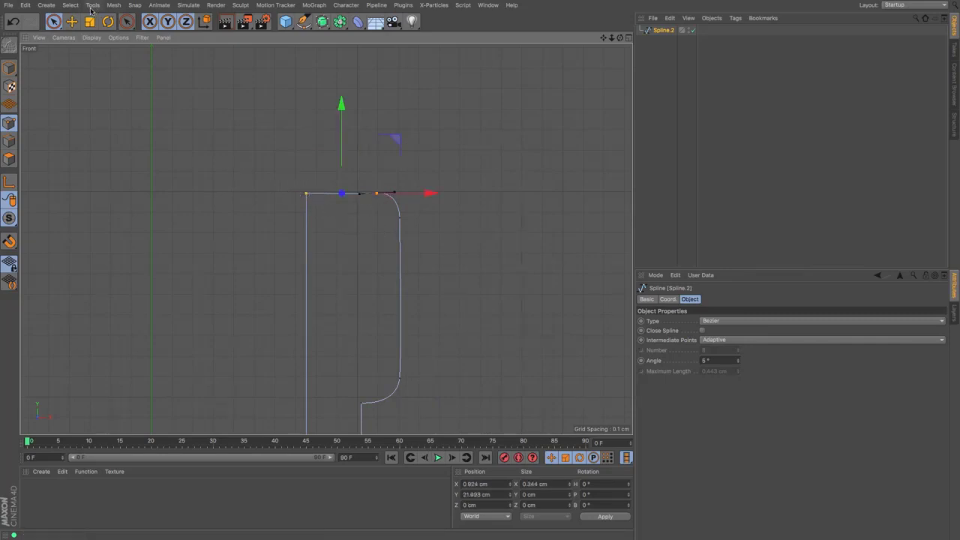
{"action": "left_click", "coordinate": [89, 21]}
{"action": "left_click_drag", "start_coordinate": [342, 102], "coordinate": [341, 193]}
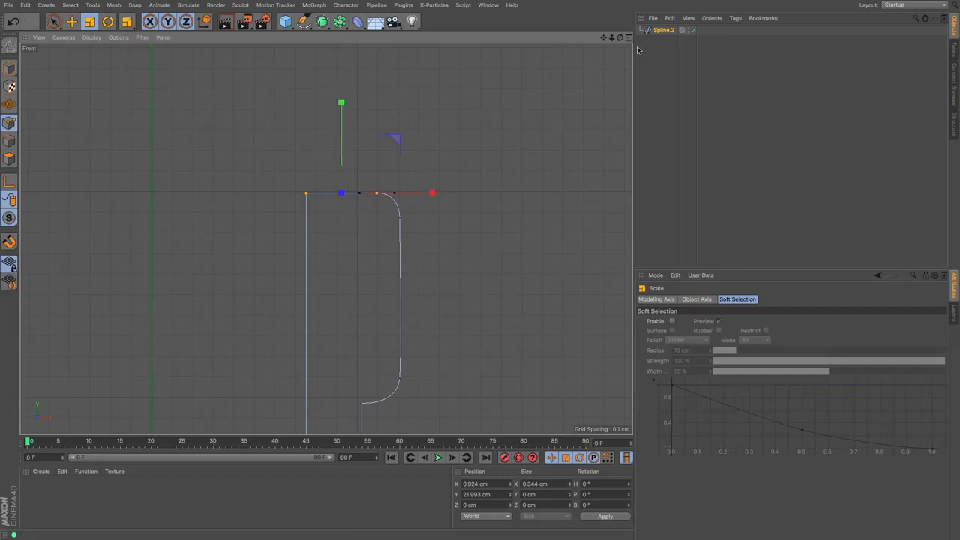
Raise the outer and inner base points on the centre axis together, to a midpoint of about Y 0.38 cm
{"action": "scroll", "coordinate": [327, 237], "scroll_direction": "down", "scroll_amount": 5}
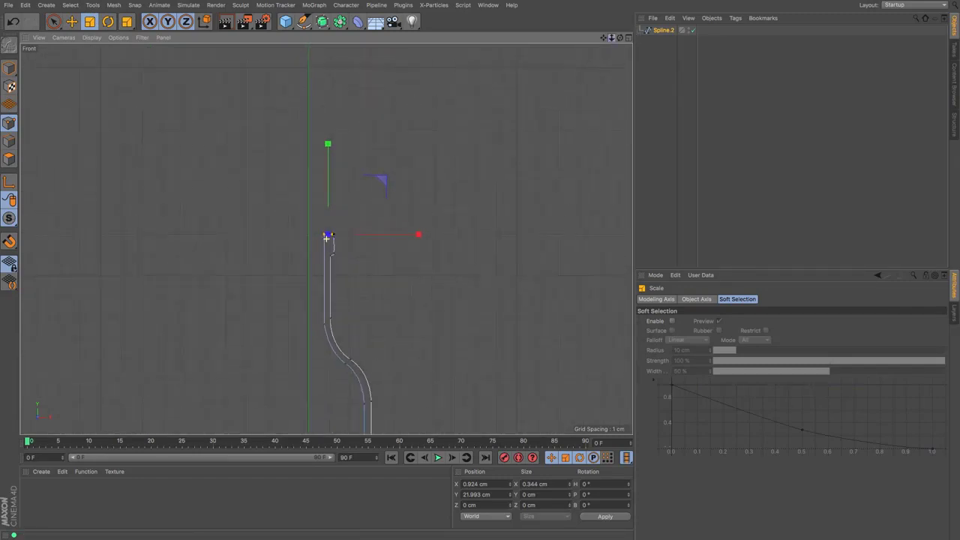
{"action": "right_click_drag", "start_coordinate": [326, 239], "coordinate": [319, 239], "text": "alt"}
{"action": "middle_click_drag", "start_coordinate": [326, 239], "coordinate": [326, 0], "text": "alt"}
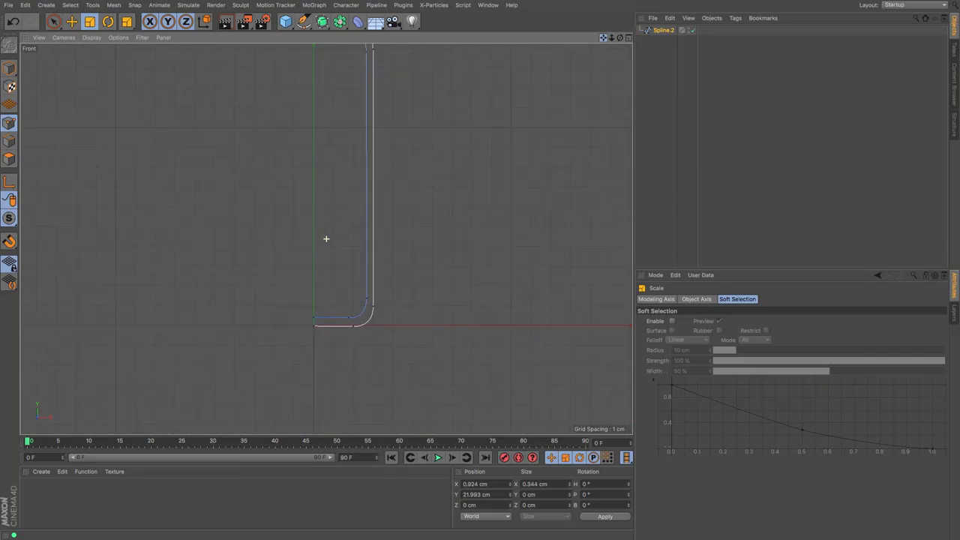
{"action": "scroll", "coordinate": [367, 330], "scroll_direction": "up", "scroll_amount": 5}
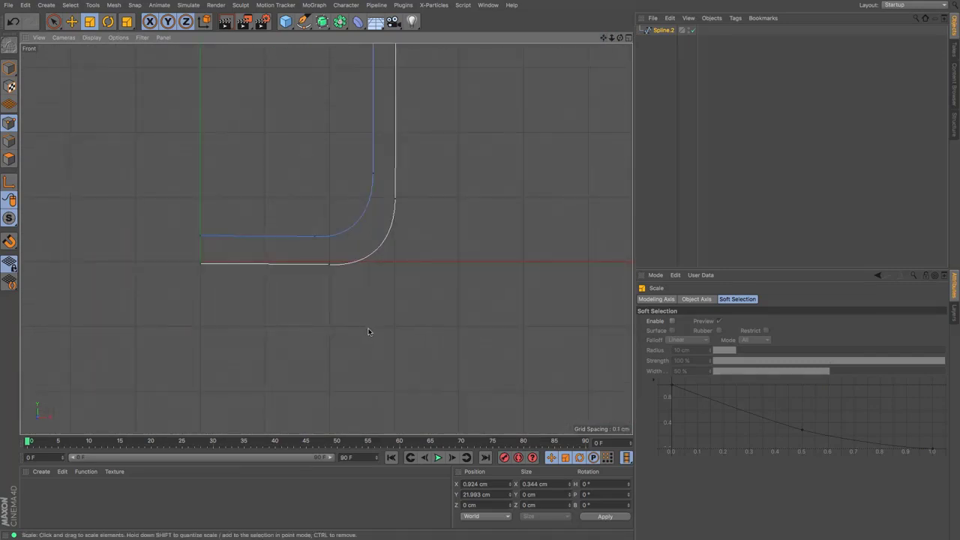
{"action": "left_click", "coordinate": [53, 21]}
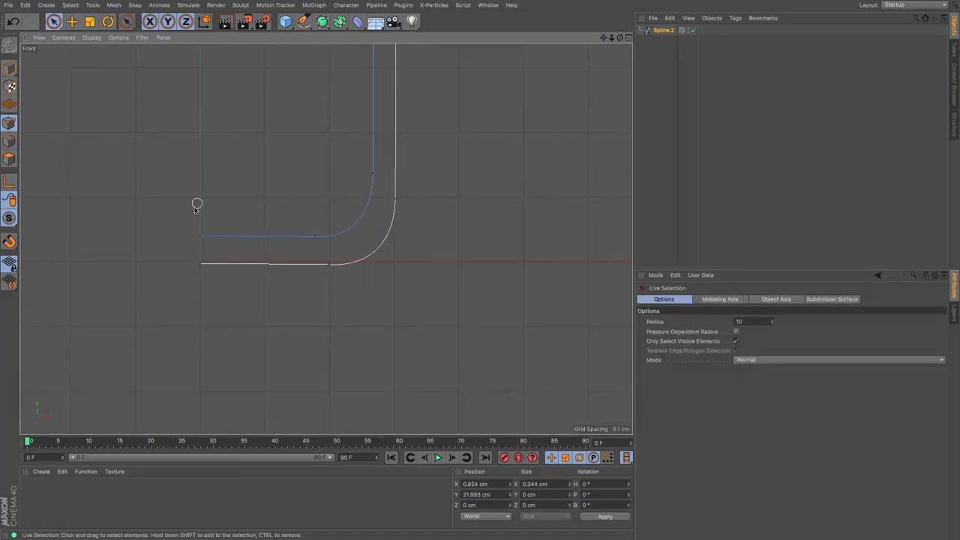
{"action": "left_click", "coordinate": [199, 232]}
{"action": "left_click_drag", "start_coordinate": [199, 160], "coordinate": [201, 155]}
Apply Soft Interpolation to the two base points on the centre axis and level their tangents to curve the bottle's base
{"action": "right_click", "coordinate": [311, 153]}
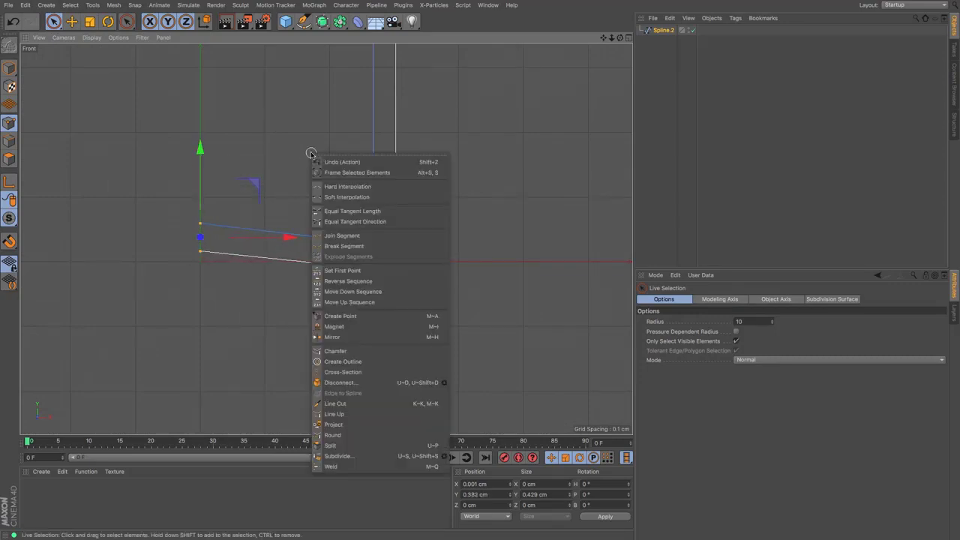
{"action": "left_click", "coordinate": [348, 196]}
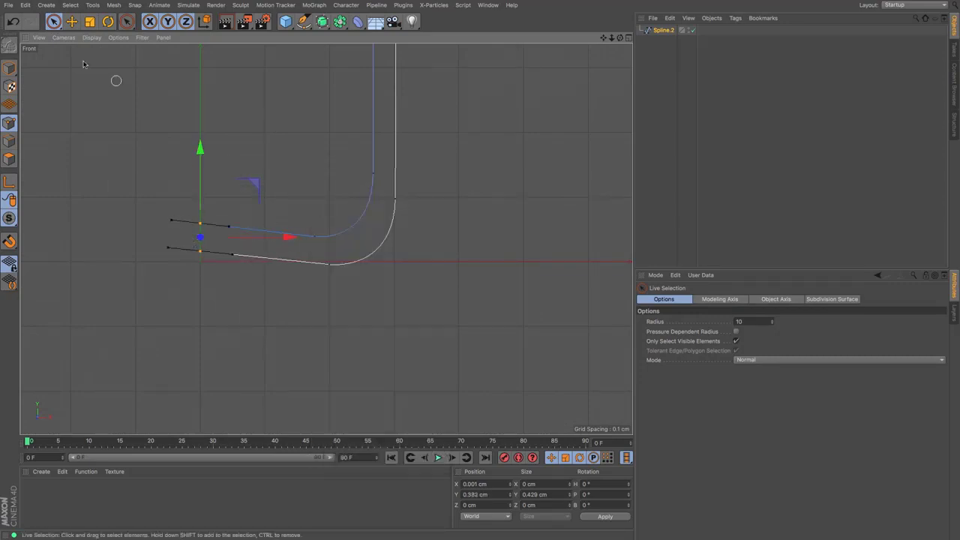
{"action": "left_click", "coordinate": [73, 20]}
{"action": "left_click", "coordinate": [216, 221]}
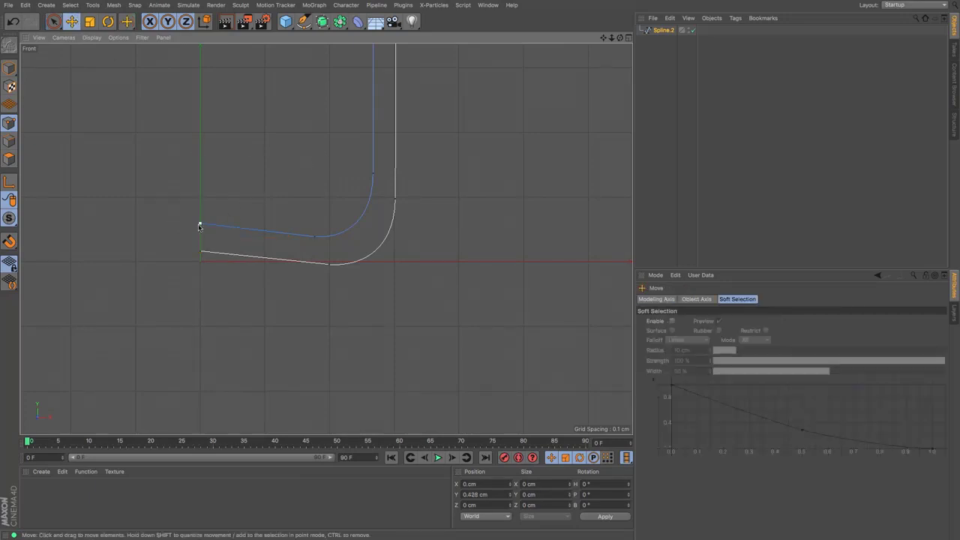
{"action": "left_click", "coordinate": [199, 225]}
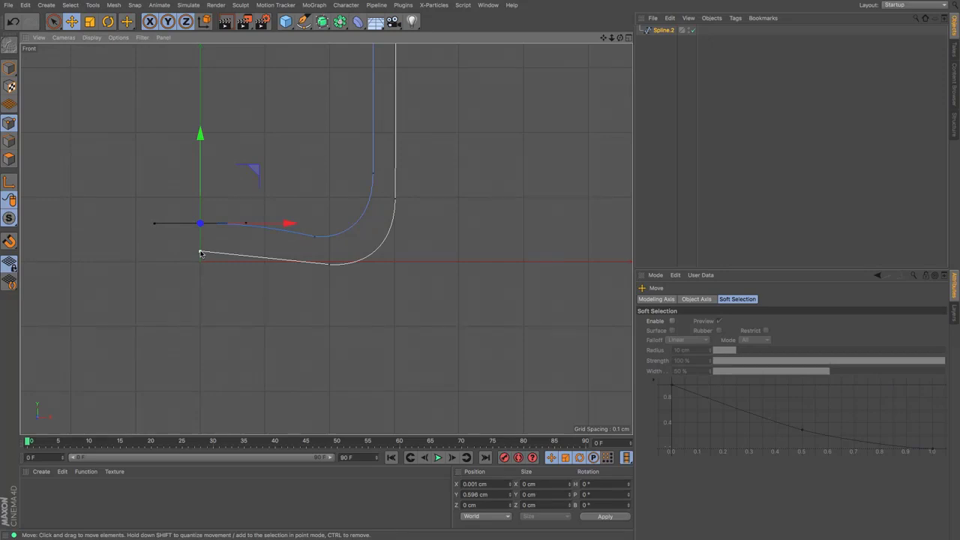
{"action": "left_click_drag", "start_coordinate": [244, 230], "coordinate": [256, 253]}
{"action": "left_click", "coordinate": [219, 290]}
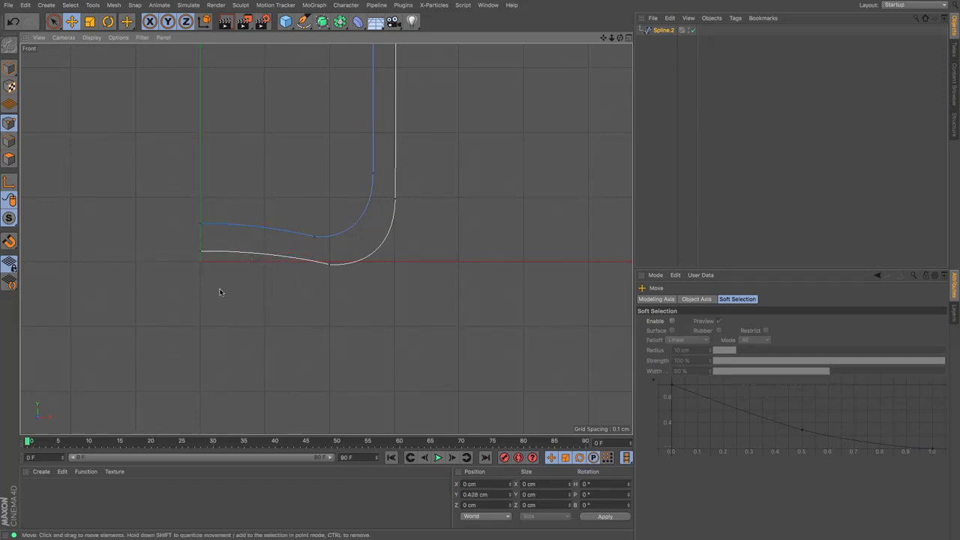
{"action": "left_click", "coordinate": [200, 224]}
{"action": "left_click", "coordinate": [201, 253], "text": "shift"}
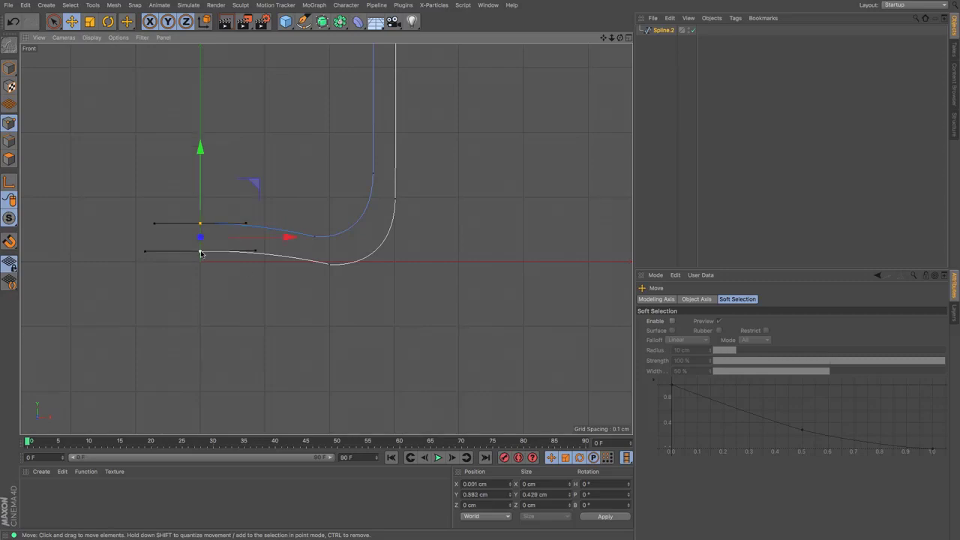
{"action": "left_click_drag", "start_coordinate": [256, 253], "coordinate": [245, 267]}
{"action": "left_click", "coordinate": [273, 278]}
{"action": "scroll", "coordinate": [463, 148], "scroll_direction": "down", "scroll_amount": 5}
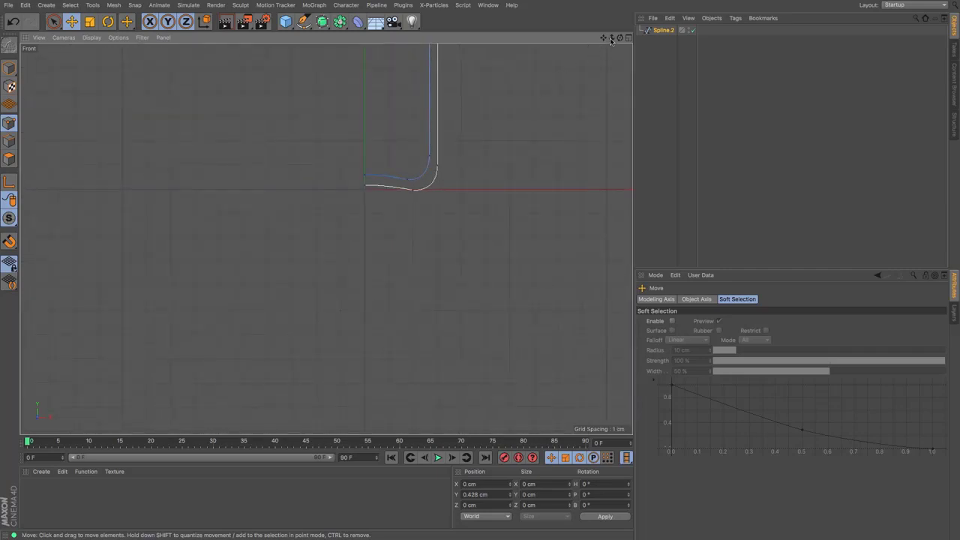
Scale the two base points on the centre axis to zero along X and set their X position to 0 cm
{"action": "mouse_move", "coordinate": [604, 37]}
{"action": "left_mouse_down"}
{"action": "mouse_move", "coordinate": [519, 299]}
{"action": "mouse_move", "coordinate": [604, 39]}
{"action": "left_mouse_up"}
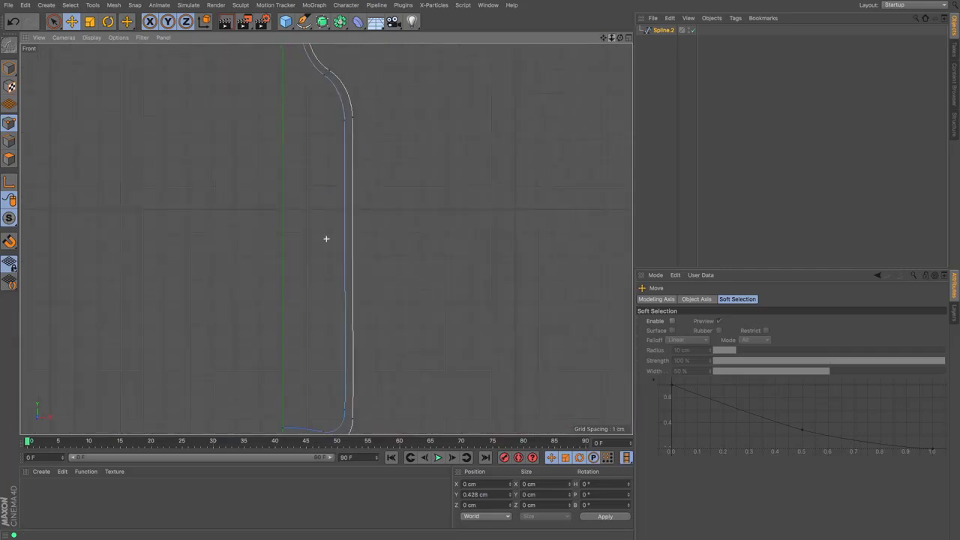
{"action": "left_click_drag", "start_coordinate": [326, 239], "coordinate": [326, 238]}
{"action": "left_click_drag", "start_coordinate": [604, 39], "coordinate": [325, 238]}
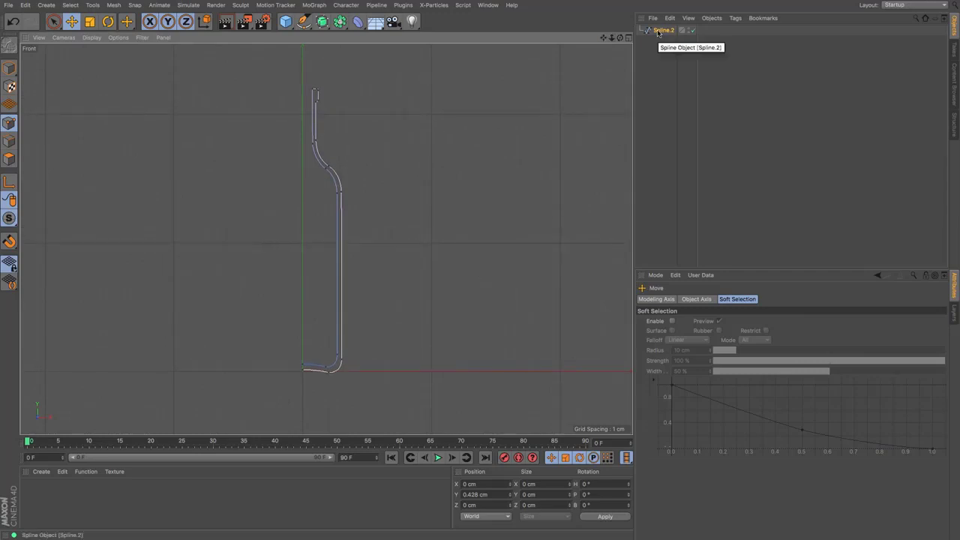
{"action": "key", "text": "space"}
{"action": "left_click", "coordinate": [302, 367]}
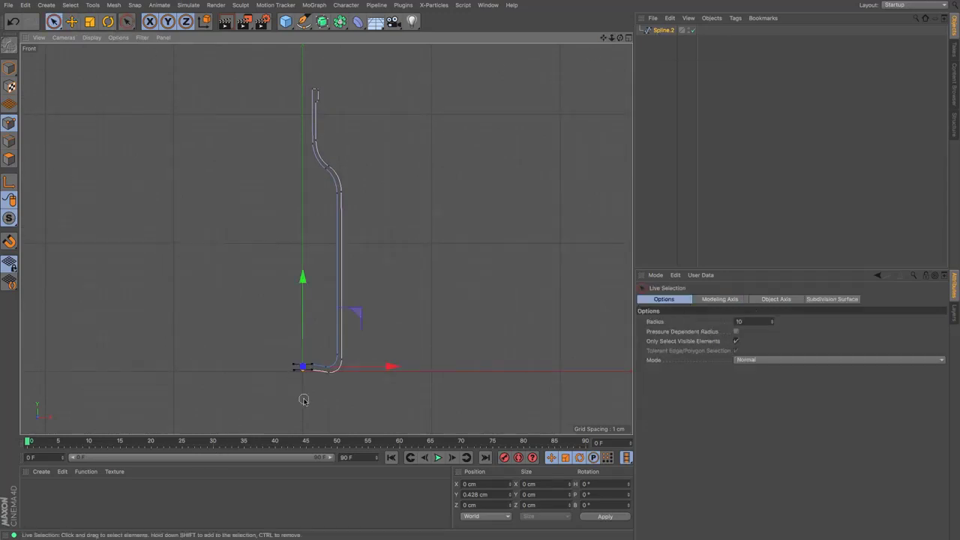
{"action": "left_click", "coordinate": [304, 397], "text": "shift"}
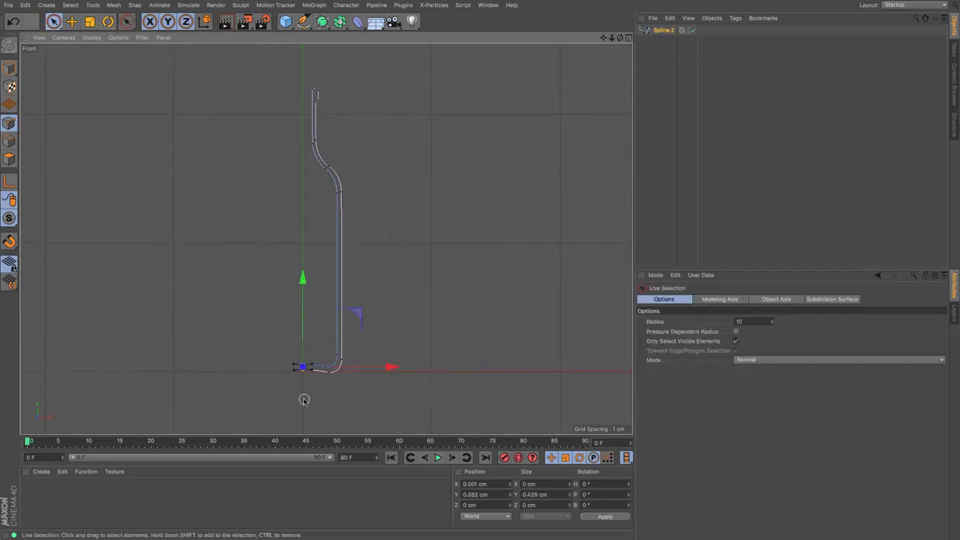
{"action": "left_click", "coordinate": [90, 21]}
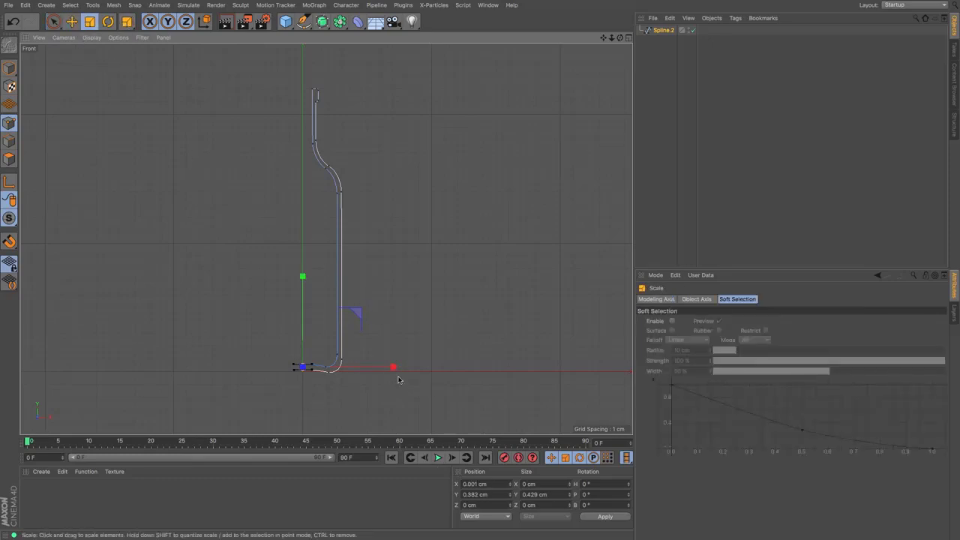
{"action": "left_click_drag", "start_coordinate": [394, 368], "coordinate": [303, 370]}
{"action": "left_click_drag", "start_coordinate": [491, 486], "coordinate": [399, 457]}
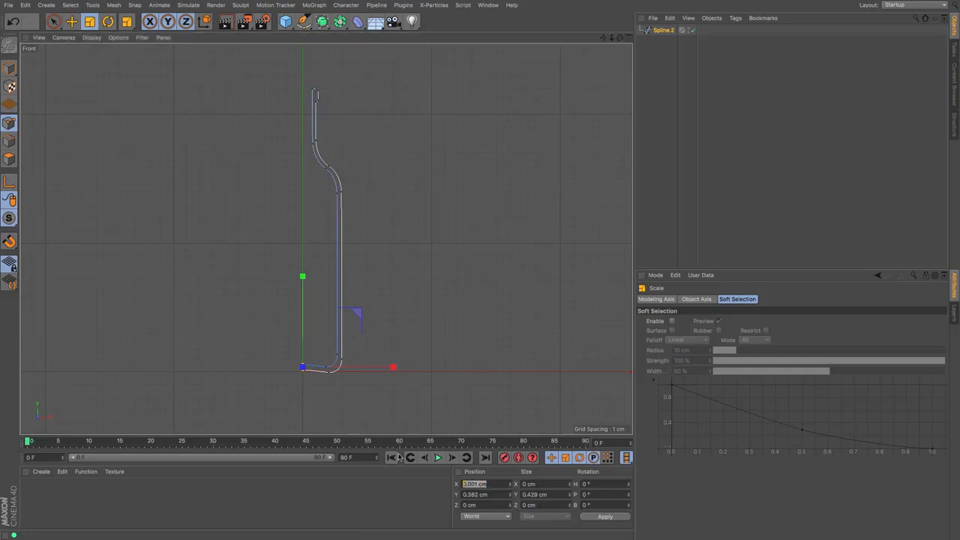
{"action": "type", "text": "0"}
{"action": "key", "text": "Return"}
Create the bottle body by adding a Lathe as parent of the merged spline, and inspect it in the perspective view
{"action": "left_click", "coordinate": [323, 21]}
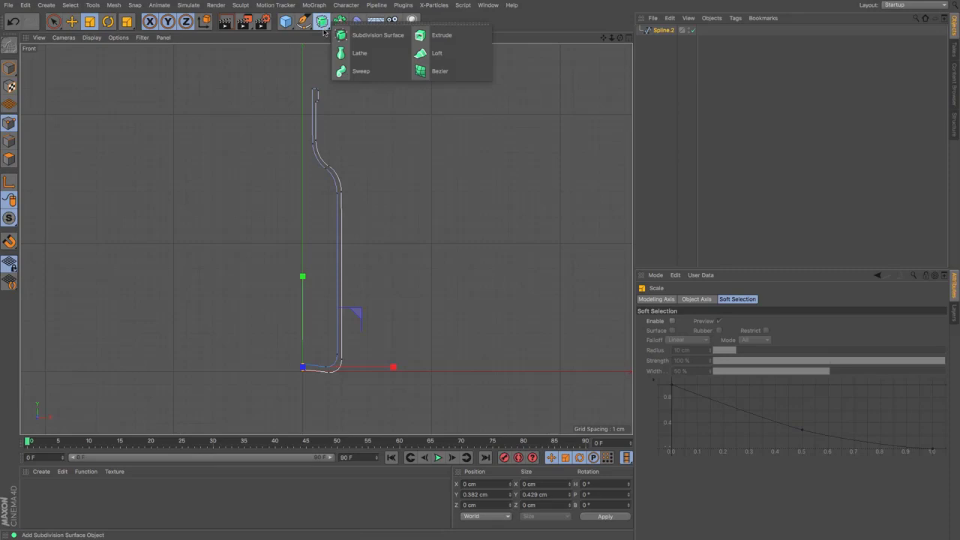
{"action": "left_click", "coordinate": [365, 54], "text": "alt"}
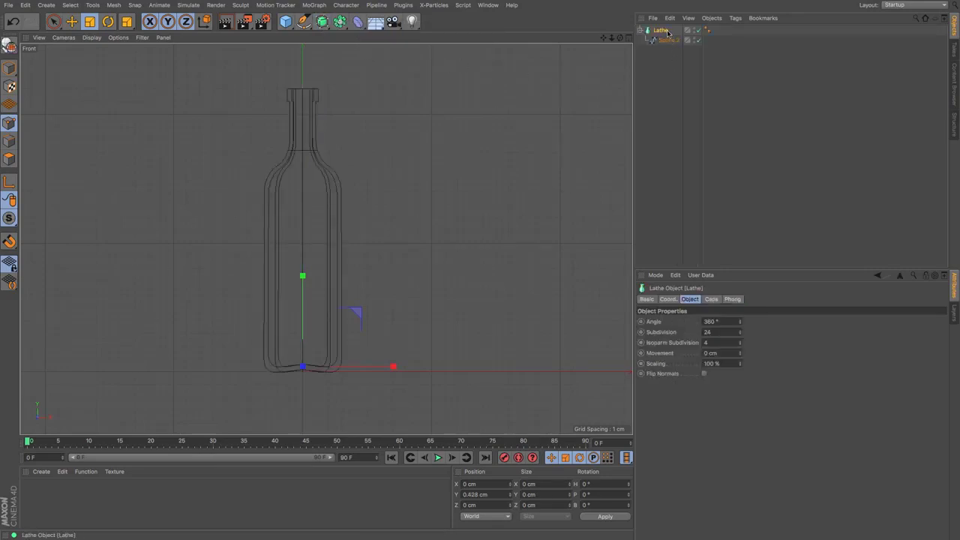
{"action": "key", "text": "F1"}
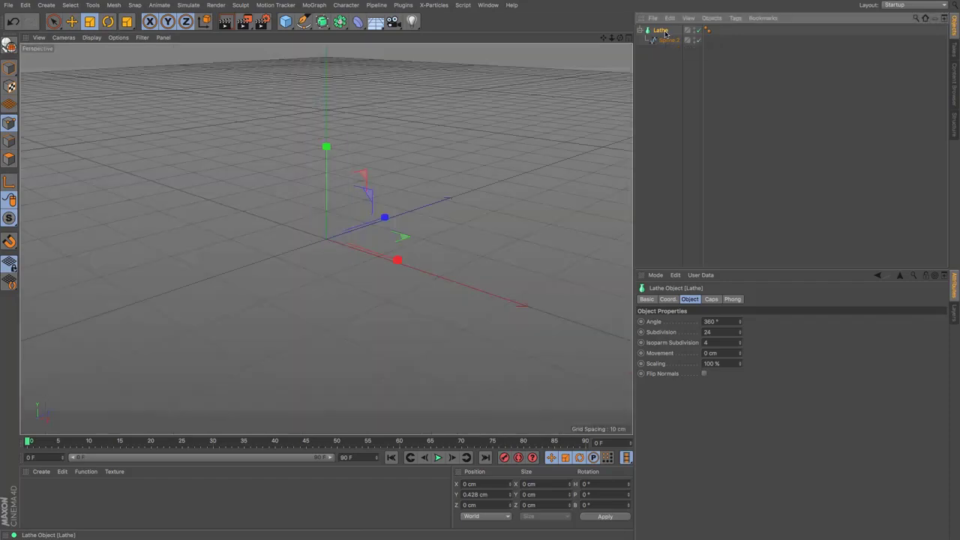
{"action": "left_click_drag", "start_coordinate": [606, 40], "coordinate": [608, 99]}
{"action": "mouse_move", "coordinate": [611, 39]}
{"action": "left_mouse_down"}
{"action": "mouse_move", "coordinate": [611, 83]}
{"action": "mouse_move", "coordinate": [608, 41]}
{"action": "left_mouse_up"}
{"action": "middle_click_drag", "start_coordinate": [344, 209], "coordinate": [327, 239], "text": "alt"}
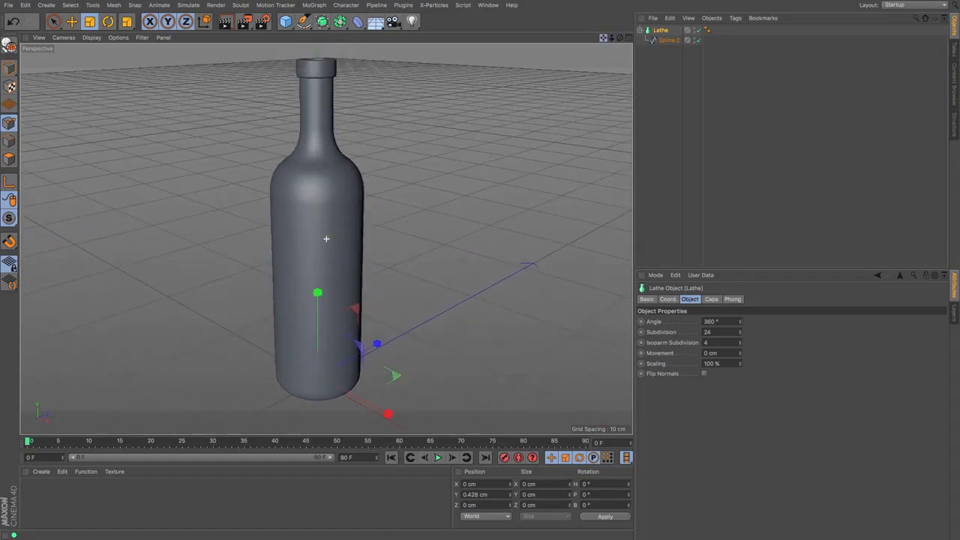
{"action": "left_click_drag", "start_coordinate": [610, 39], "coordinate": [325, 238]}
{"action": "left_click_drag", "start_coordinate": [607, 42], "coordinate": [324, 238]}
{"action": "left_click", "coordinate": [655, 83]}
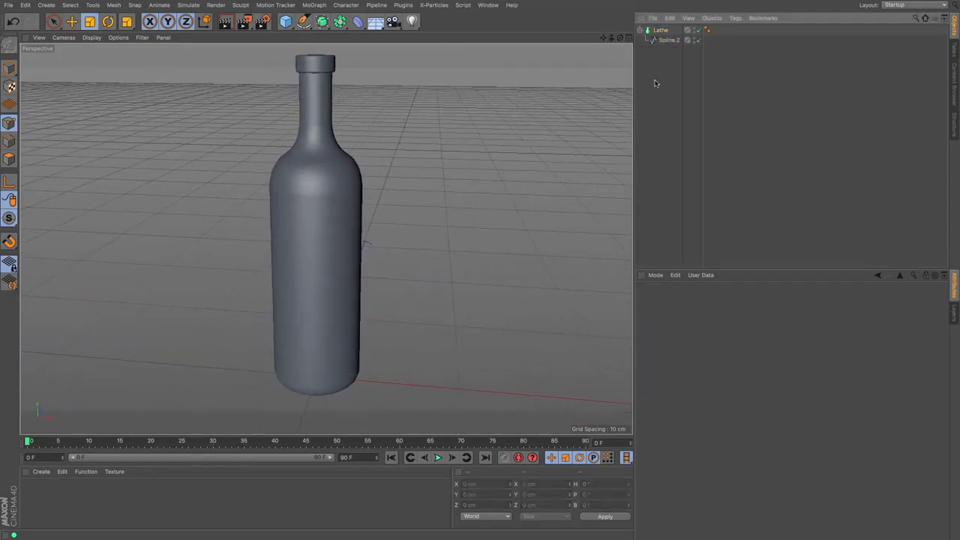